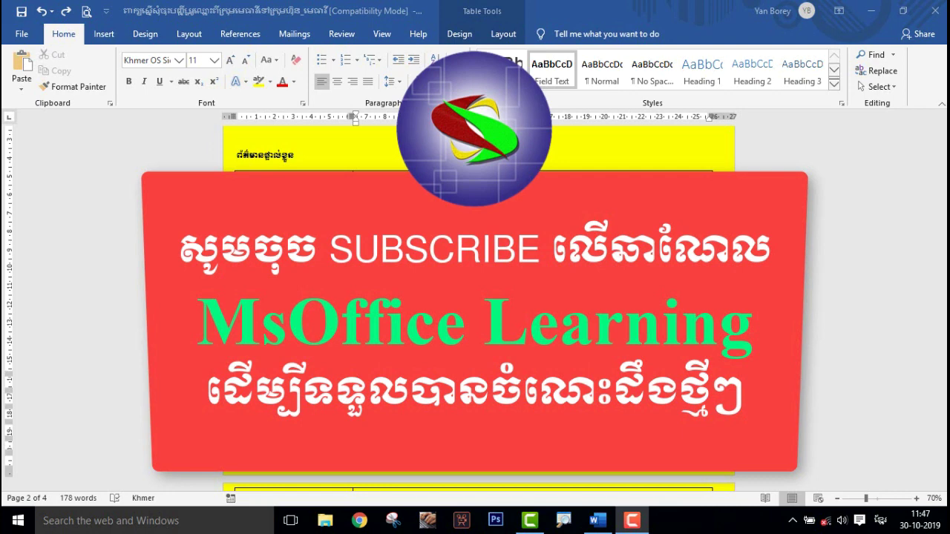
Step: Scroll up and down through the current document to review its contents
scroll(479, 297, down, 2)
scroll(478, 297, down, 2)
scroll(479, 297, down, 2)
scroll(479, 296, down, 2)
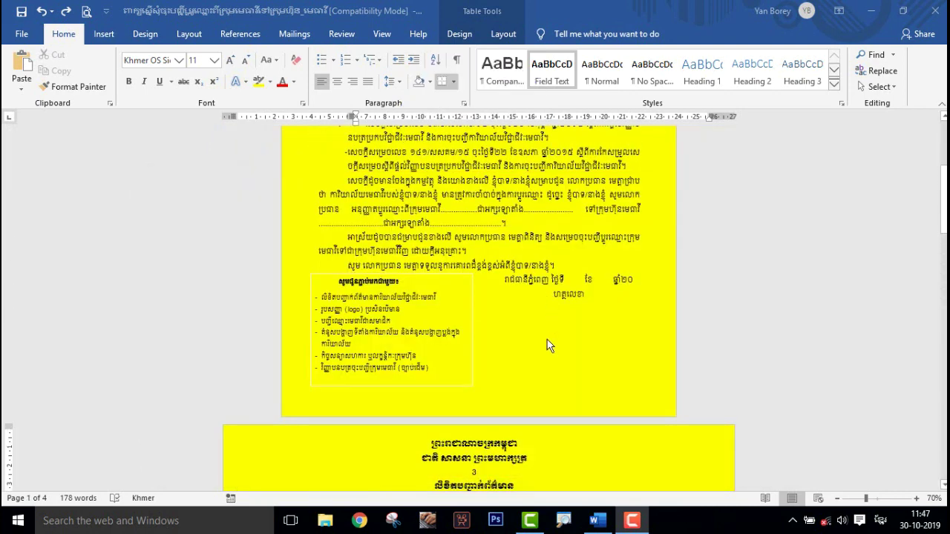
scroll(550, 345, up, 3)
scroll(548, 339, up, 1)
scroll(547, 336, up, 2)
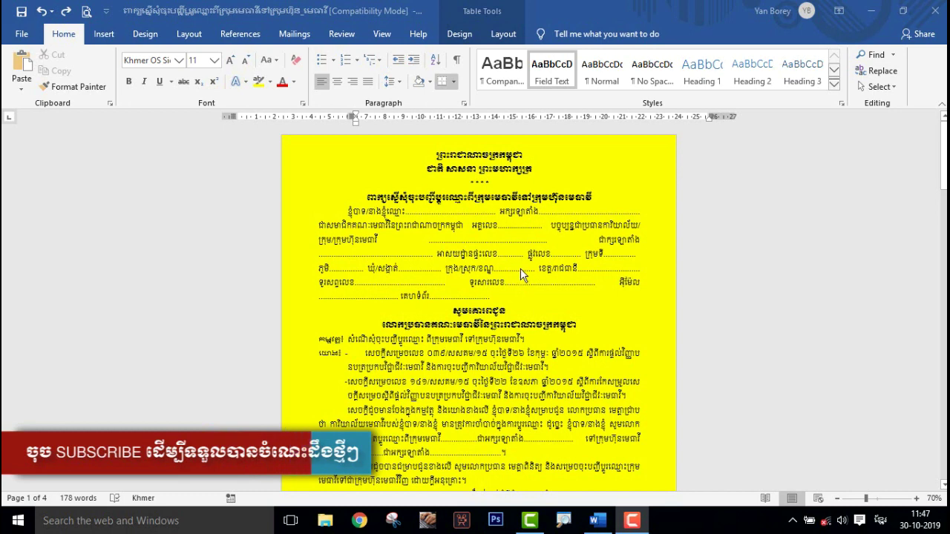
scroll(523, 274, down, 1)
scroll(522, 276, down, 1)
scroll(523, 277, down, 1)
scroll(519, 273, down, 3)
scroll(520, 272, down, 3)
scroll(520, 273, down, 2)
scroll(520, 273, down, 1)
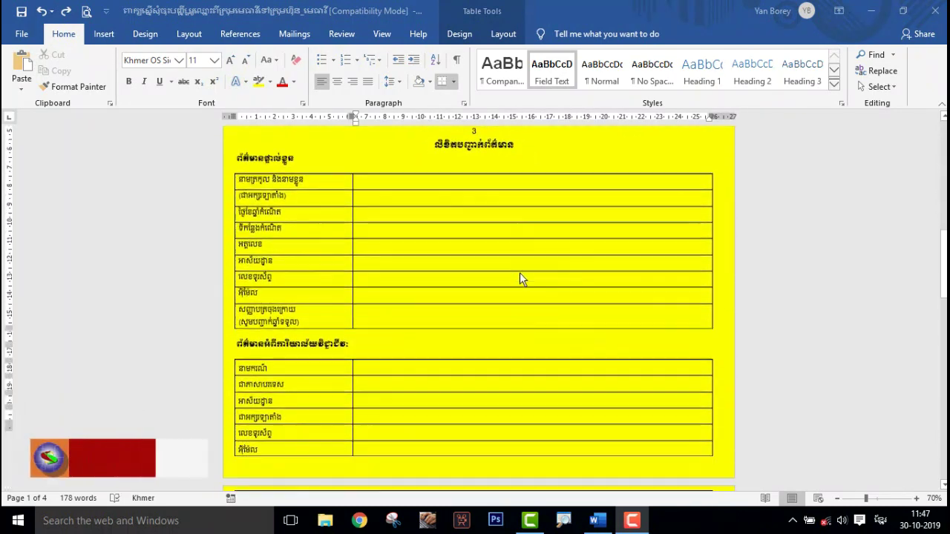
scroll(519, 273, down, 2)
scroll(519, 273, down, 2)
scroll(518, 275, down, 2)
scroll(506, 331, up, 3)
scroll(501, 340, up, 3)
scroll(501, 340, up, 3)
scroll(501, 340, up, 3)
scroll(462, 261, up, 3)
scroll(460, 261, up, 2)
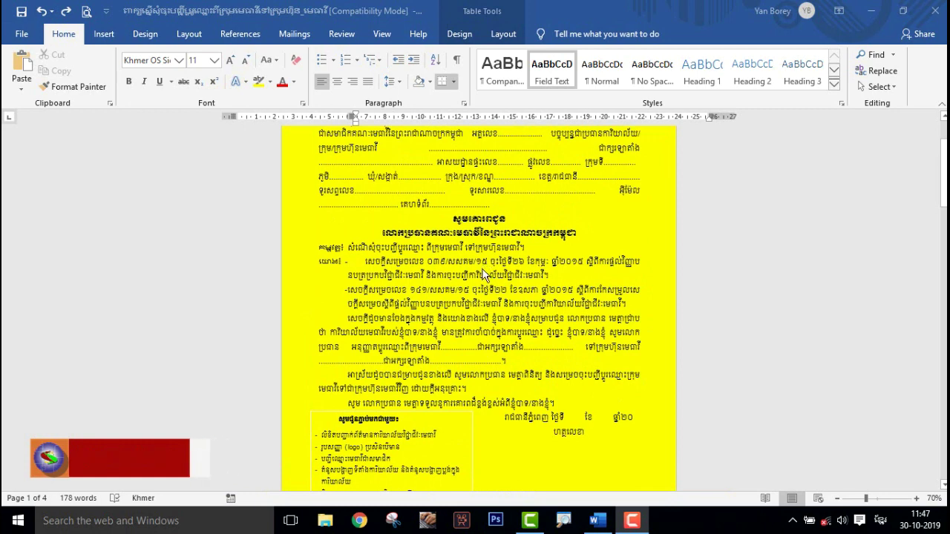
scroll(484, 260, up, 2)
scroll(461, 191, down, 1)
scroll(461, 191, down, 2)
scroll(461, 192, down, 1)
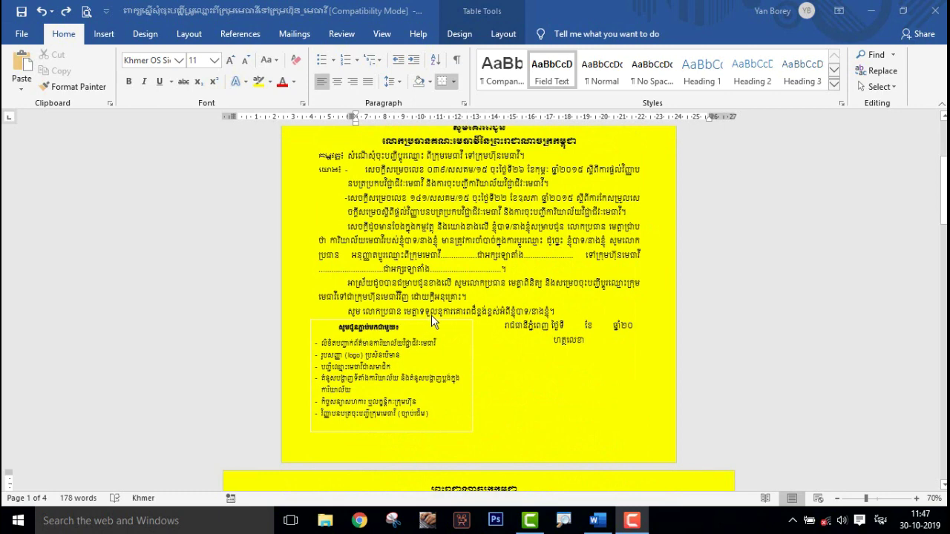
scroll(431, 318, down, 2)
scroll(438, 321, down, 2)
scroll(452, 328, down, 3)
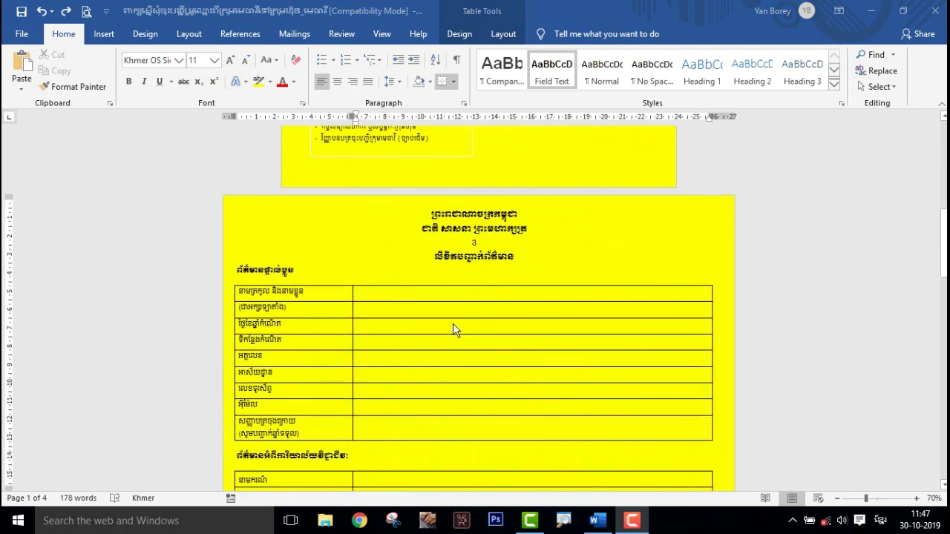
scroll(453, 325, down, 3)
scroll(452, 325, up, 3)
scroll(454, 329, up, 3)
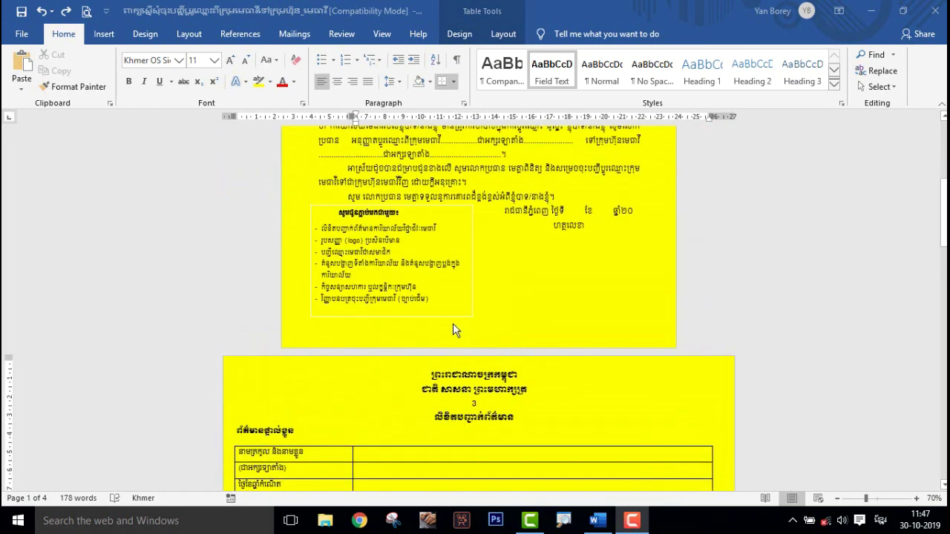
scroll(452, 323, up, 3)
scroll(442, 312, down, 3)
scroll(438, 312, up, 3)
scroll(458, 295, up, 5)
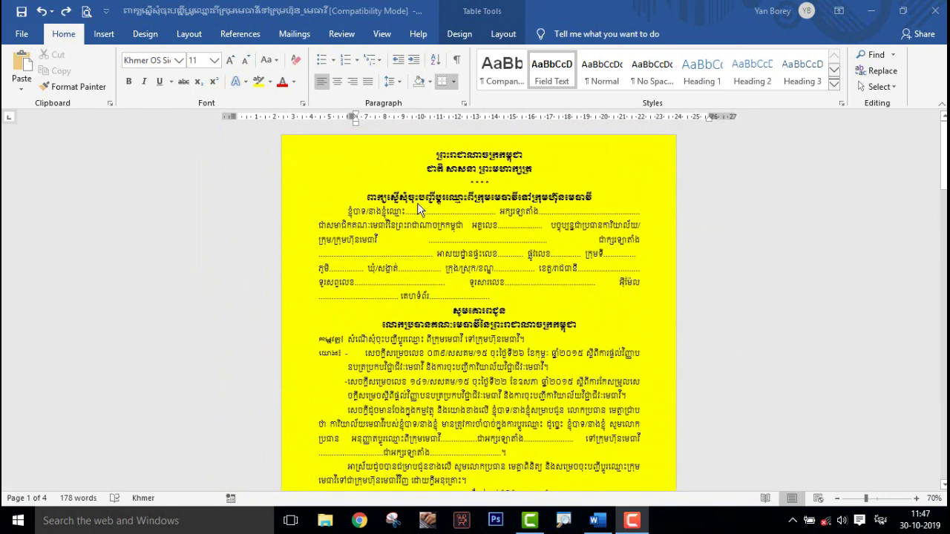
scroll(477, 259, down, 1)
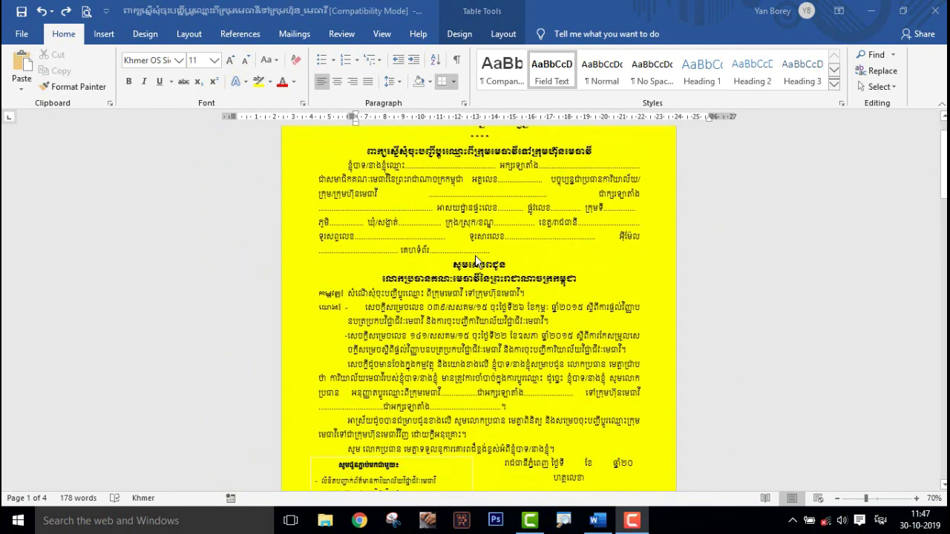
scroll(448, 274, down, 2)
scroll(447, 276, down, 1)
scroll(447, 279, down, 2)
scroll(447, 289, down, 3)
scroll(448, 293, down, 3)
scroll(448, 296, down, 1)
scroll(447, 294, down, 3)
scroll(447, 300, down, 3)
scroll(447, 300, down, 1)
scroll(446, 298, down, 5)
scroll(444, 294, down, 3)
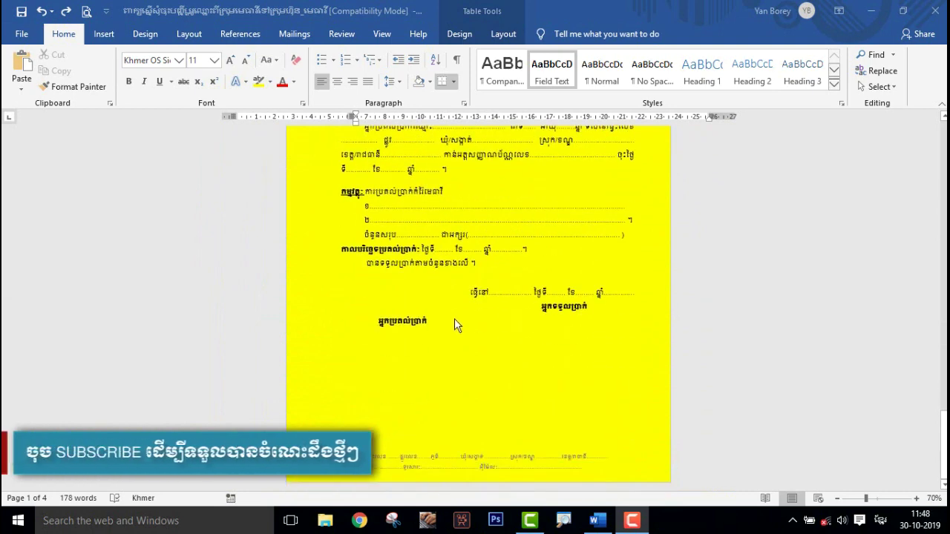
scroll(455, 320, up, 3)
scroll(455, 320, up, 3)
scroll(455, 320, up, 2)
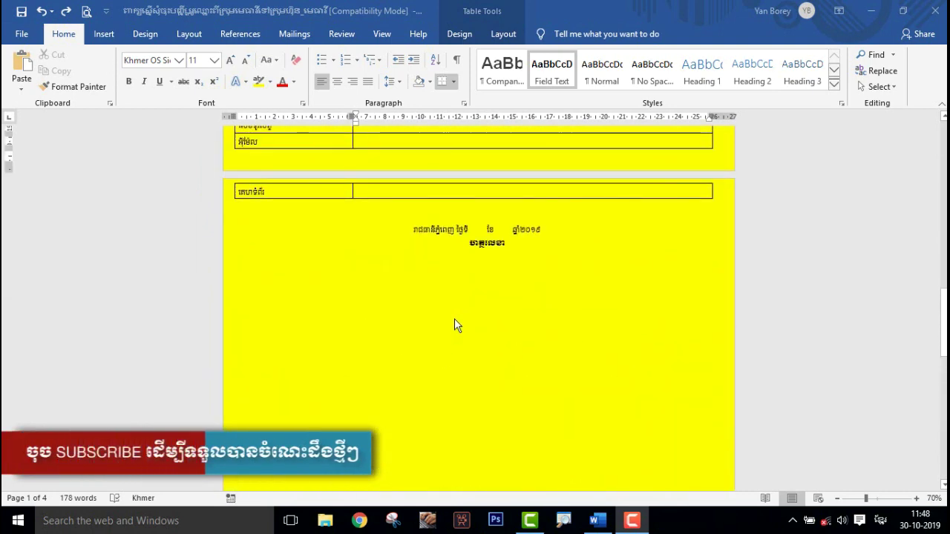
scroll(455, 320, up, 2)
scroll(454, 320, up, 3)
scroll(454, 320, up, 3)
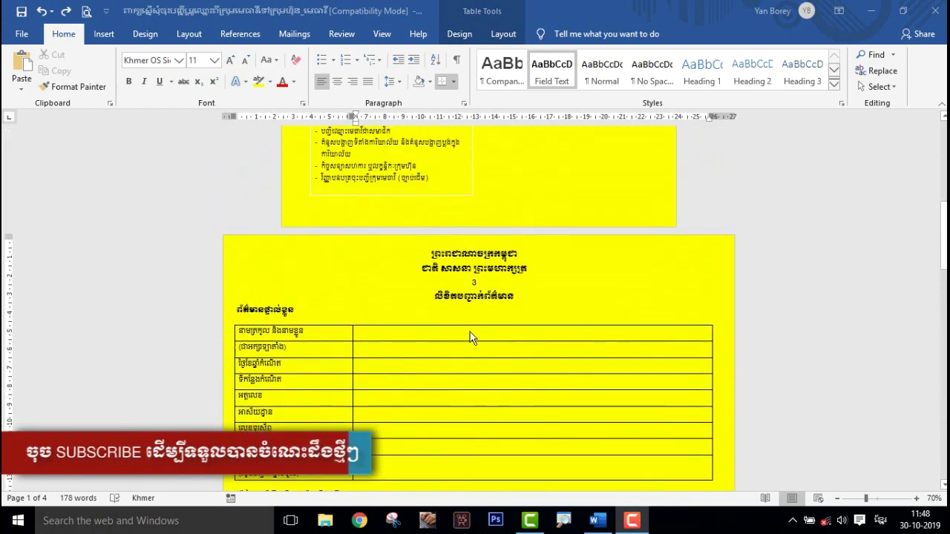
scroll(469, 332, up, 3)
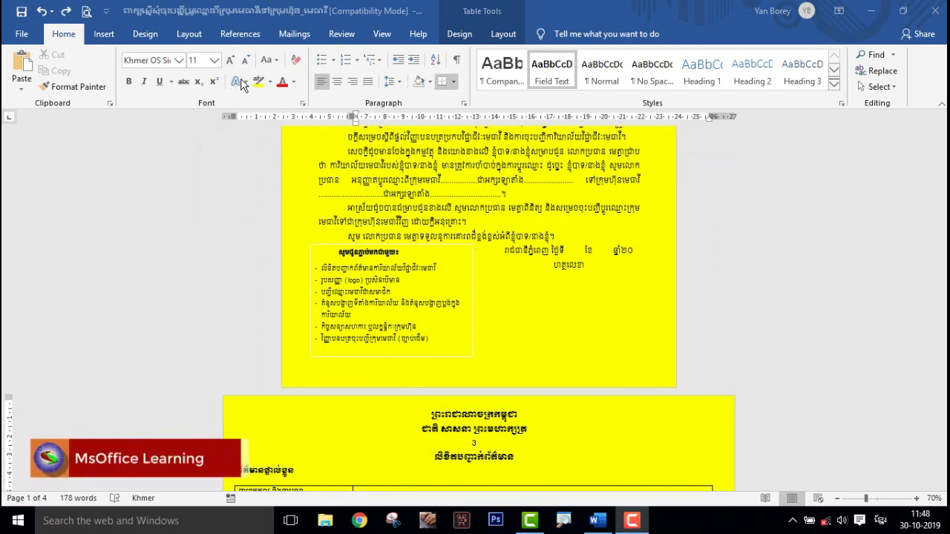
Step: Create a blank document with Khmer lines on page 1 and more after a page break
click(29, 37)
click(19, 102)
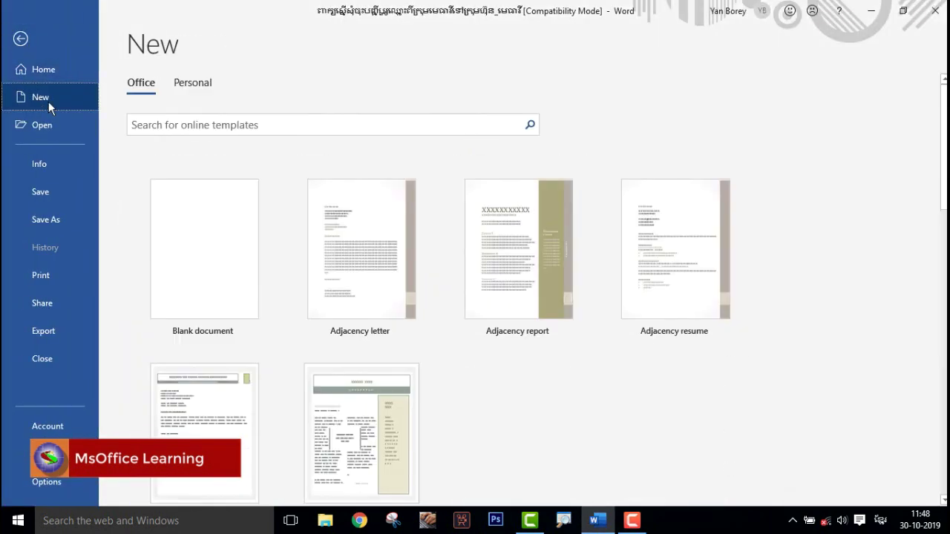
click(183, 218)
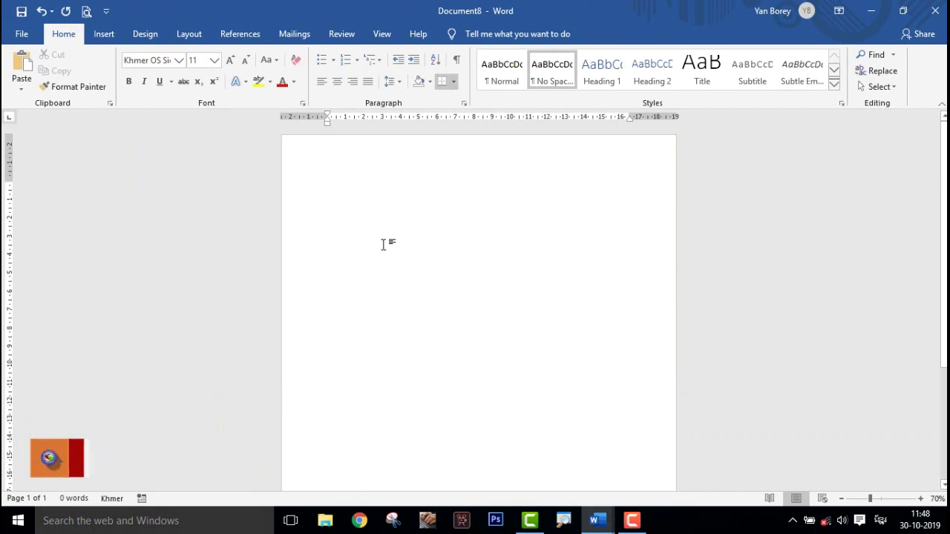
text(ចងចកងលចកលើងកមើលសង)
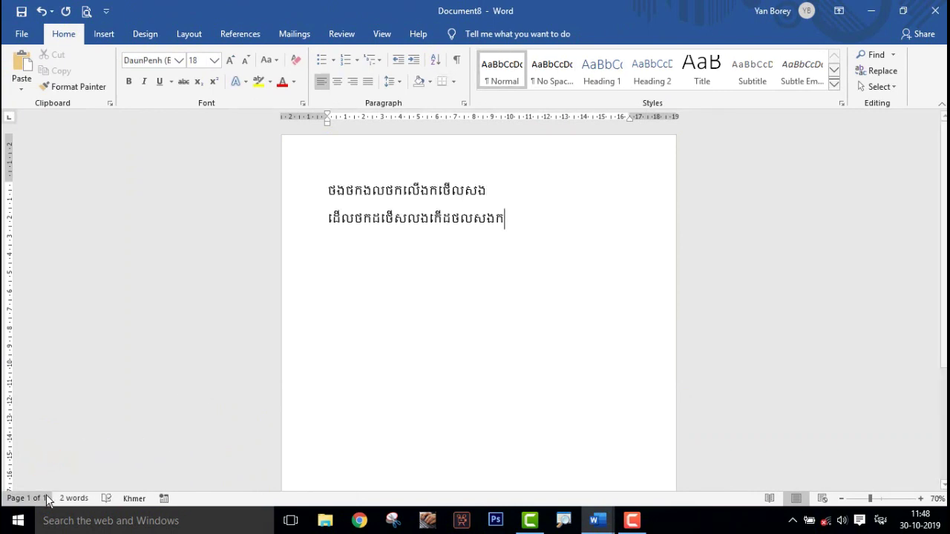
key(Return)
text(ចងស្កក្កចង)
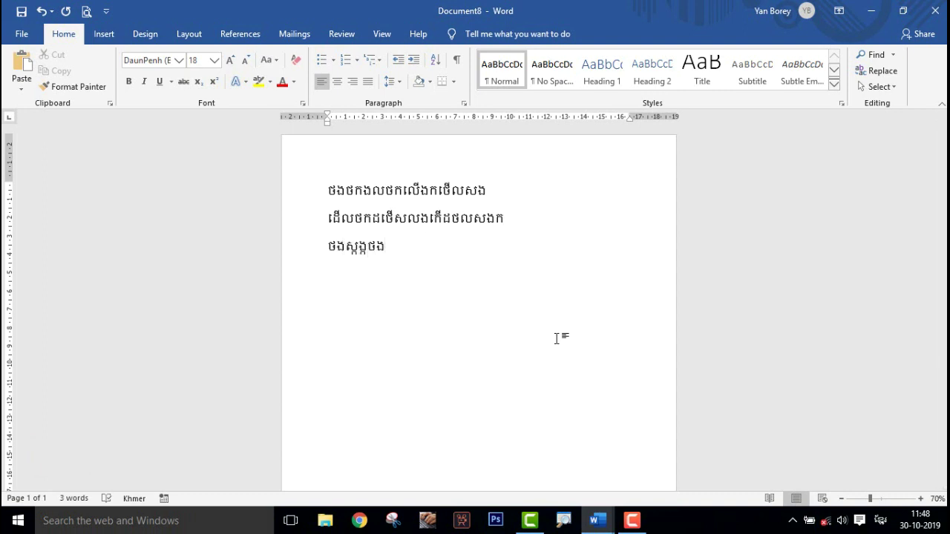
key(ctrl+Return)
text(ដផ្កាលកដថ្១ាលកស)
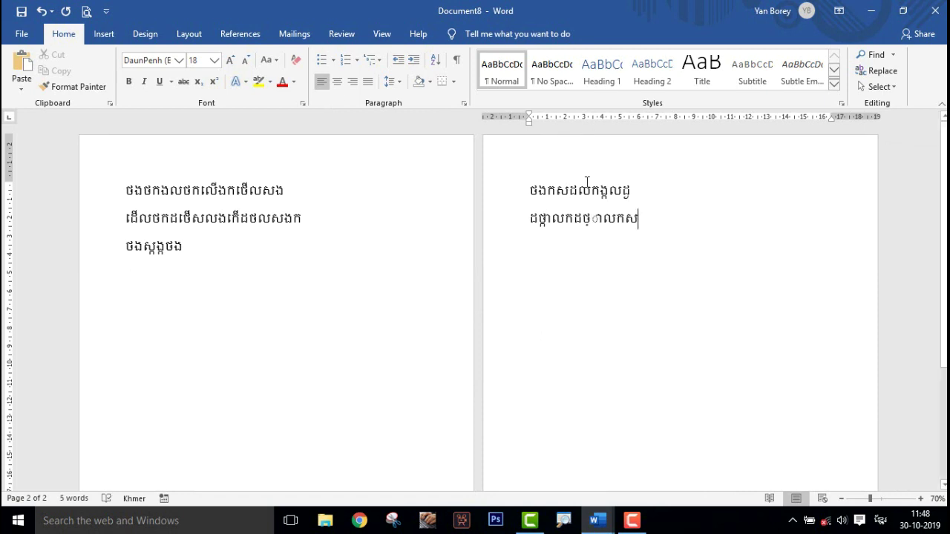
click(189, 35)
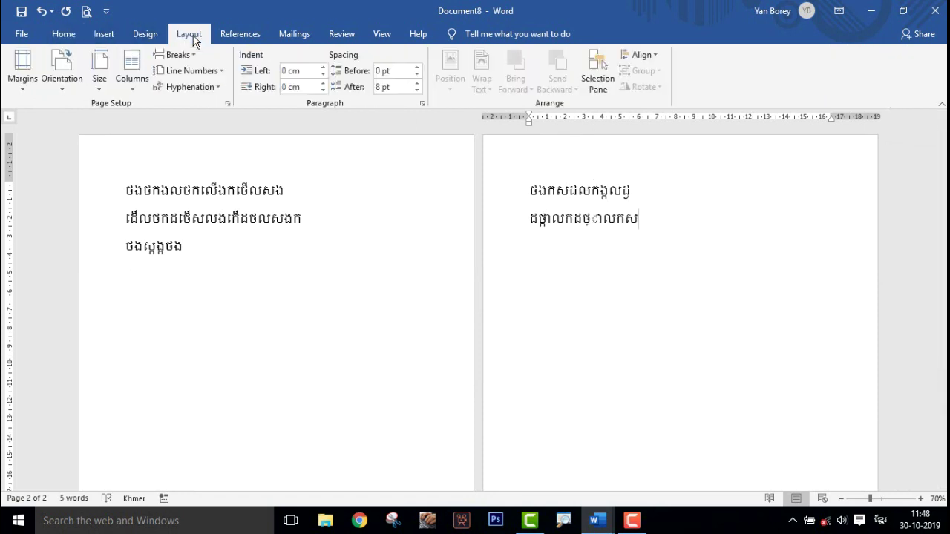
Step: Switch the document to landscape orientation through Page Setup and check the pages
click(229, 104)
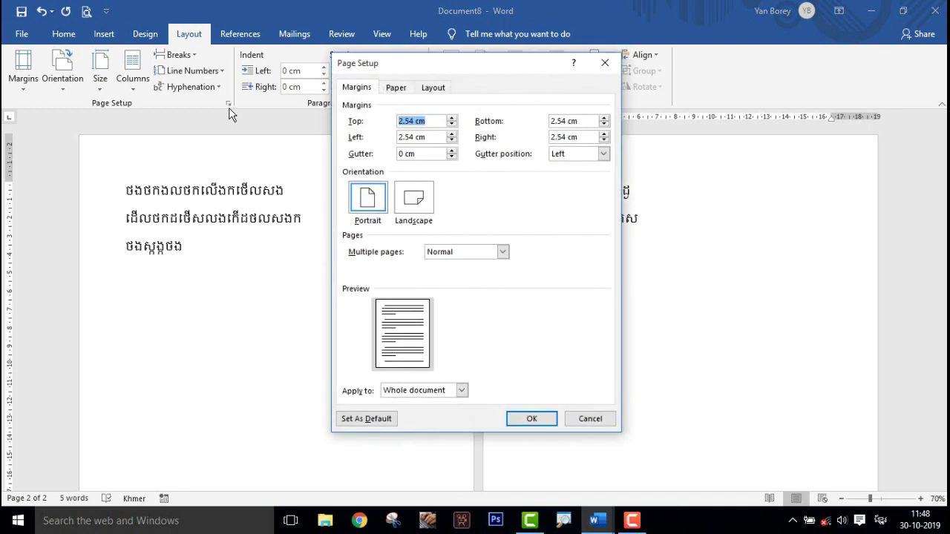
click(421, 207)
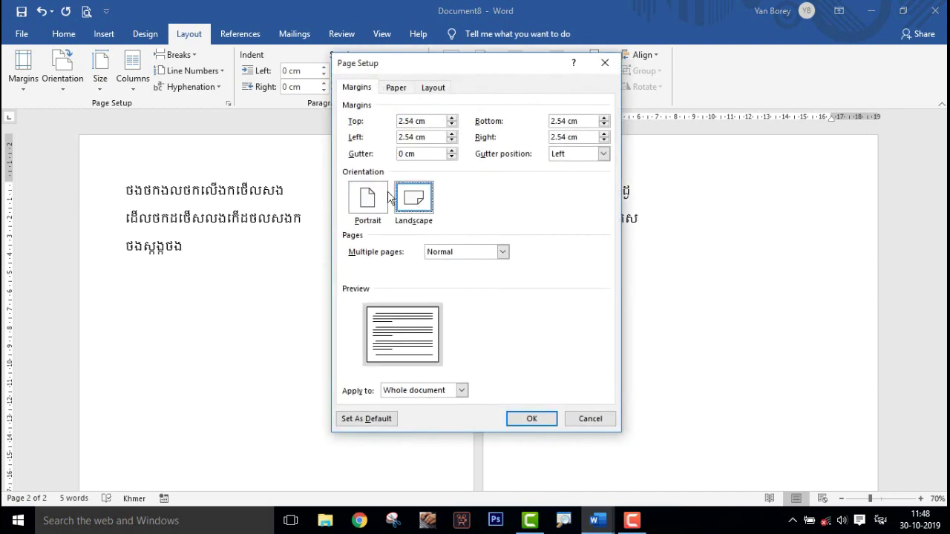
click(531, 419)
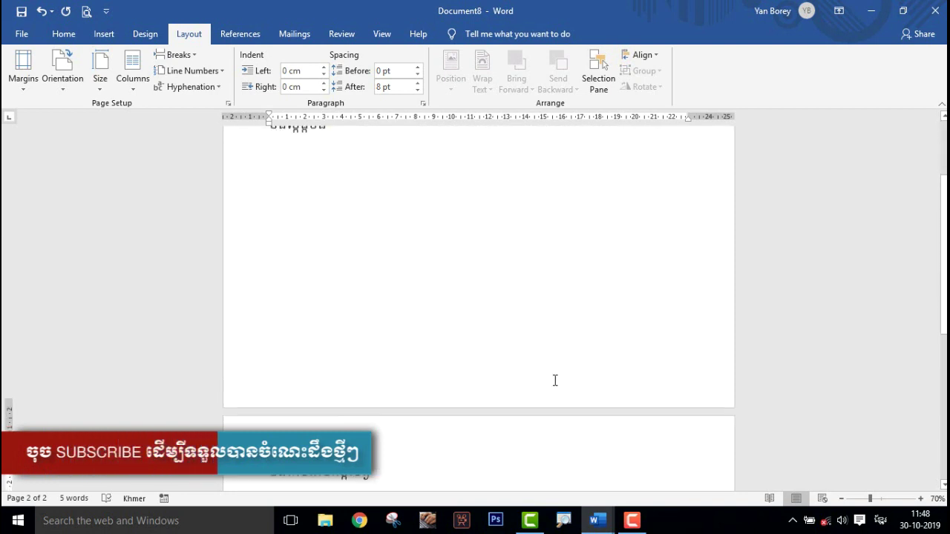
scroll(555, 380, down, 3)
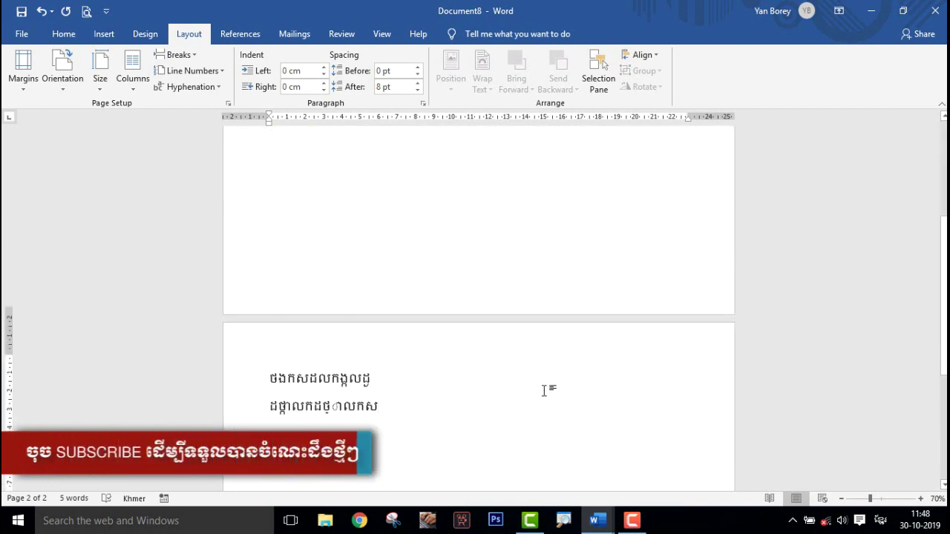
scroll(544, 390, down, 3)
ctrl+scroll(542, 389, down, 2)
ctrl+scroll(541, 389, down, 4)
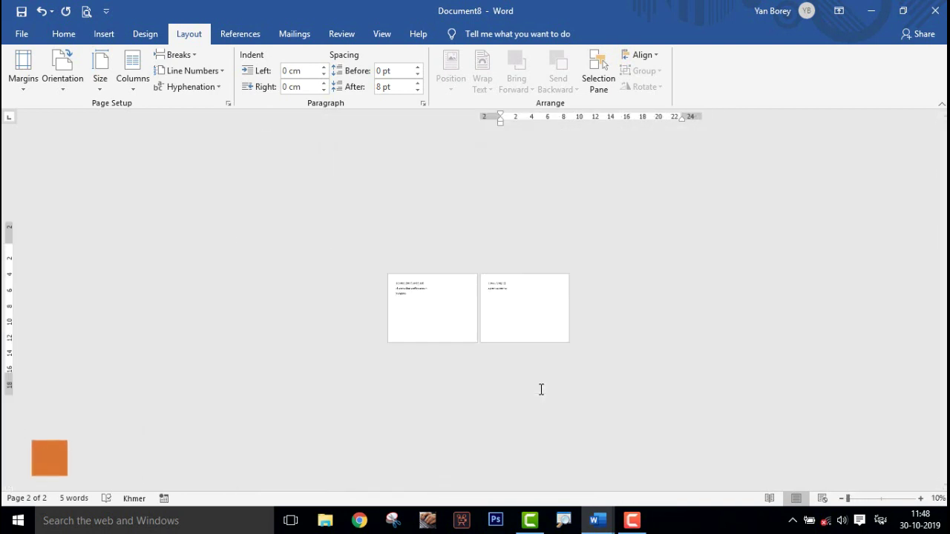
ctrl+scroll(541, 389, up, 2)
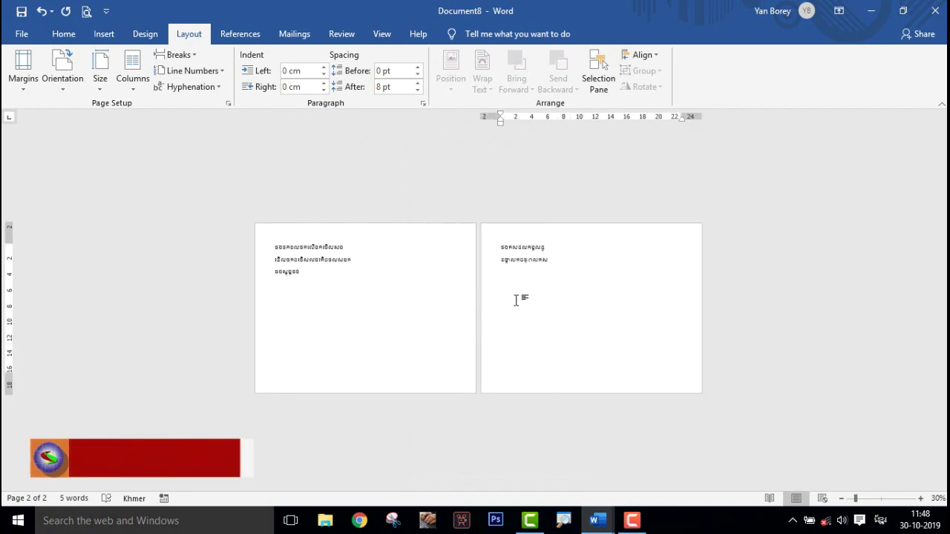
ctrl+scroll(515, 300, up, 3)
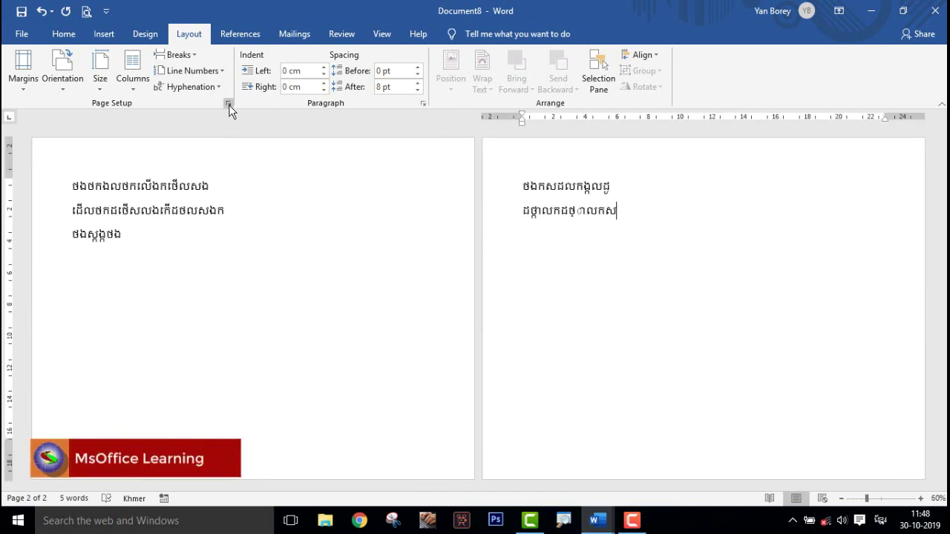
Step: Return the whole document to portrait orientation in Page Setup
click(229, 104)
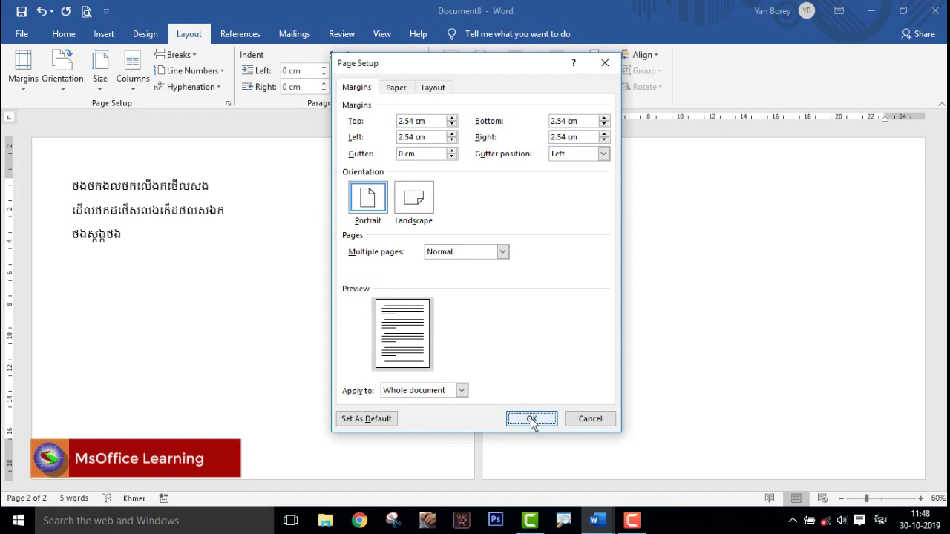
click(530, 418)
ctrl+scroll(490, 323, down, 2)
ctrl+scroll(490, 323, down, 1)
ctrl+scroll(490, 322, up, 2)
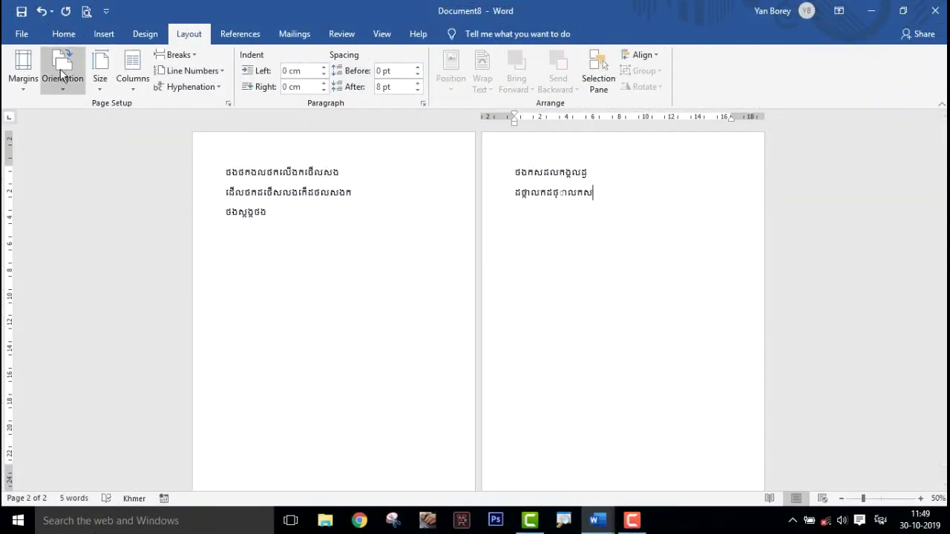
Step: Close Document8 without saving, discard an extra blank document, and open a fresh blank Document10
click(935, 12)
click(530, 361)
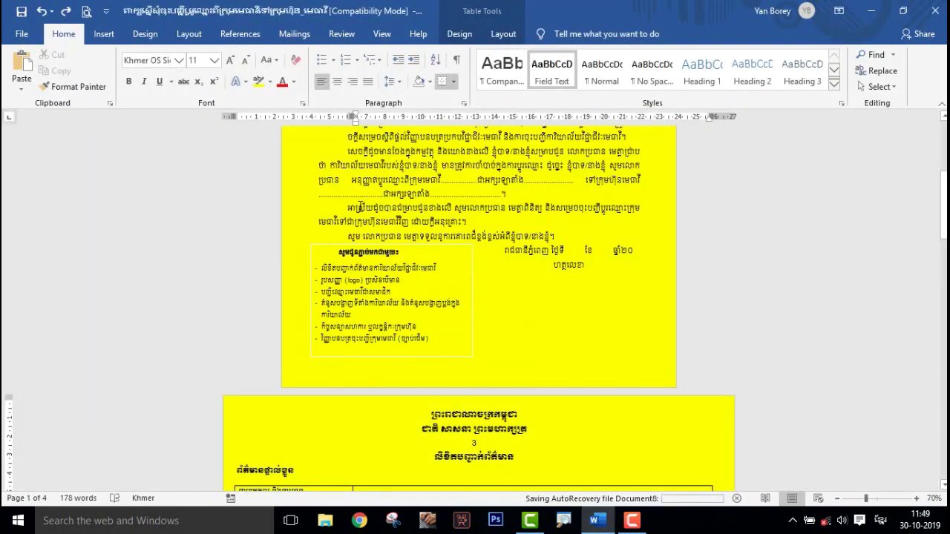
click(22, 33)
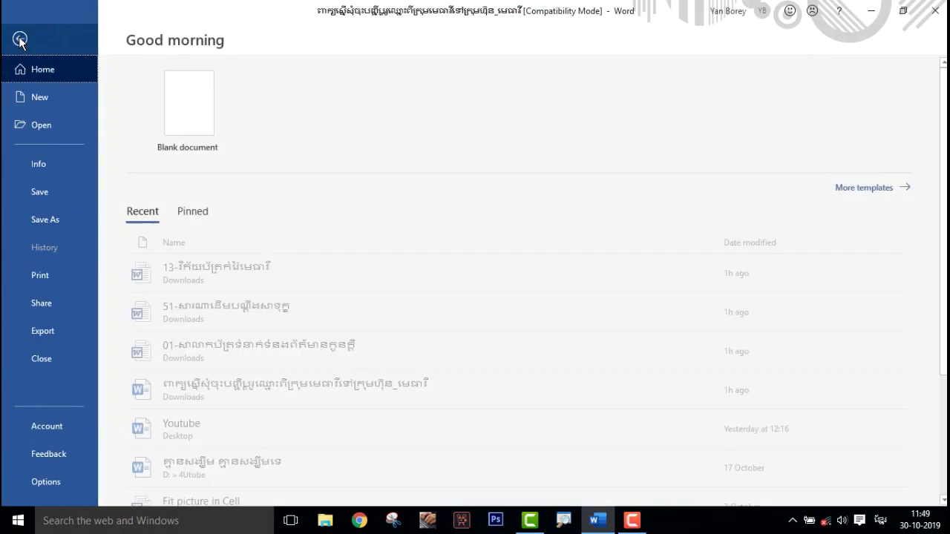
click(185, 117)
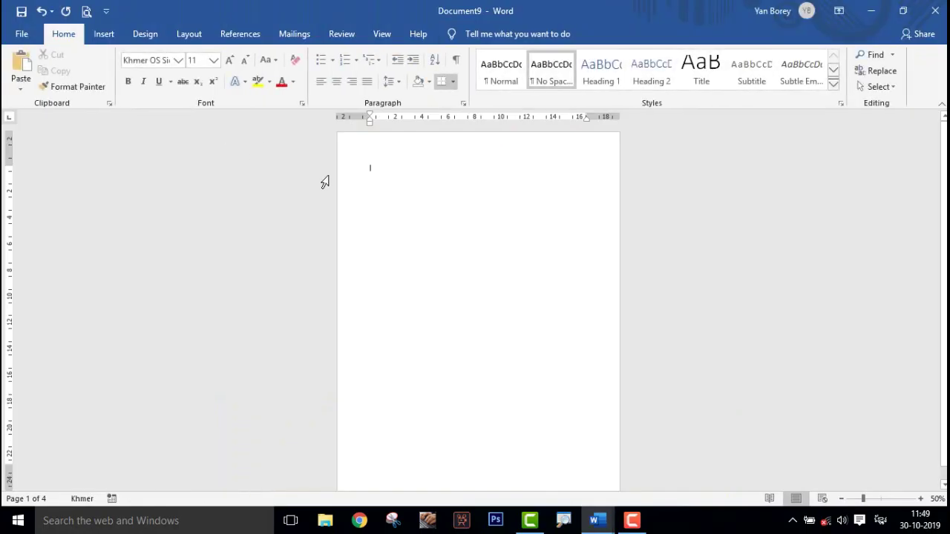
click(935, 10)
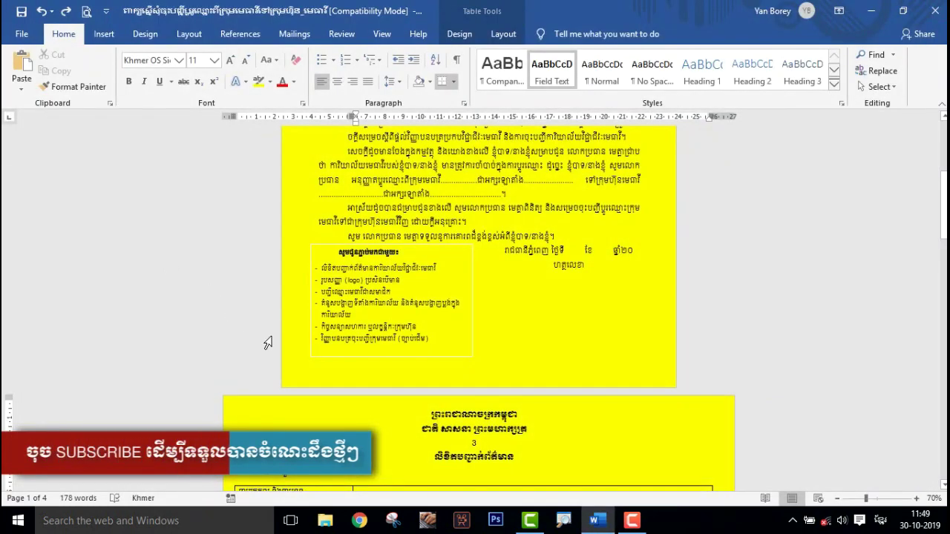
key(ctrl+n)
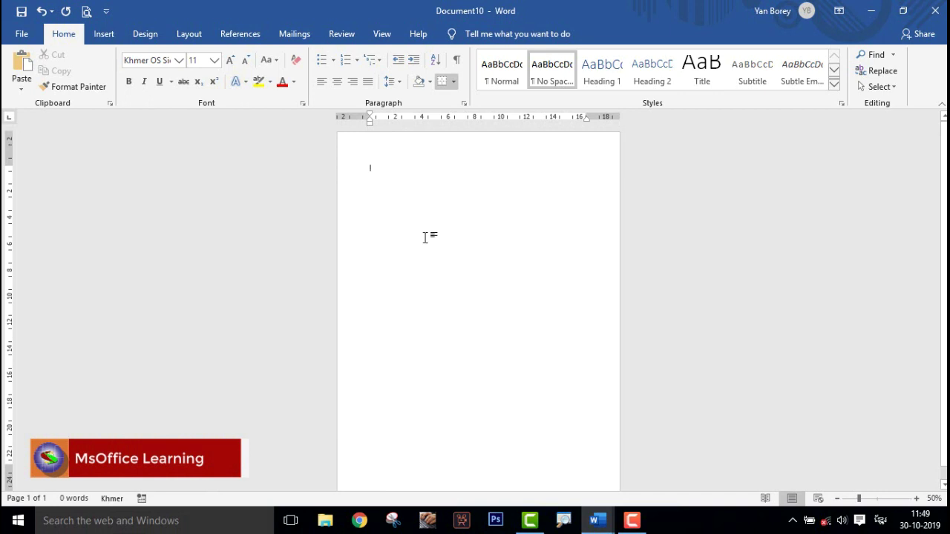
Step: Type four centred Khmer lines and give the page a Dark Blue background colour
click(338, 82)
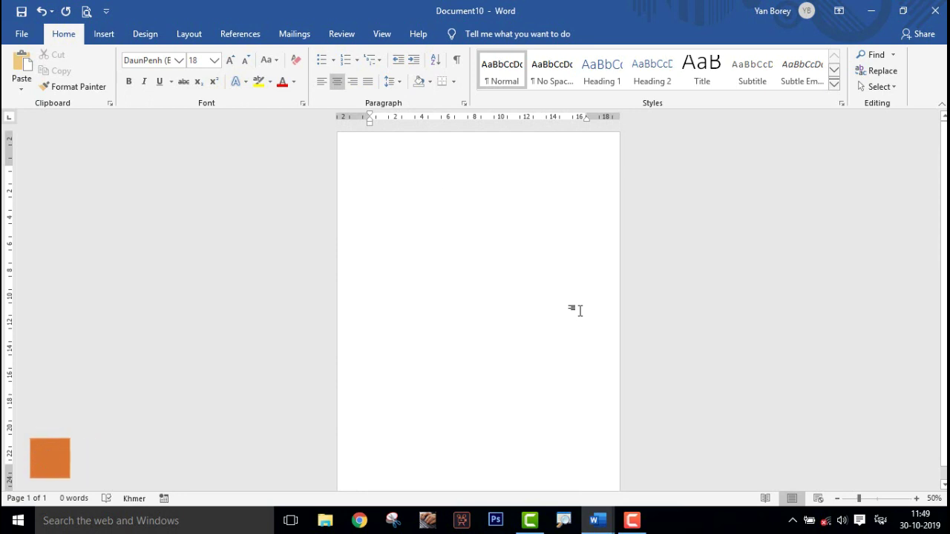
text(ដថហកមាថកដហាកសដងដថ)
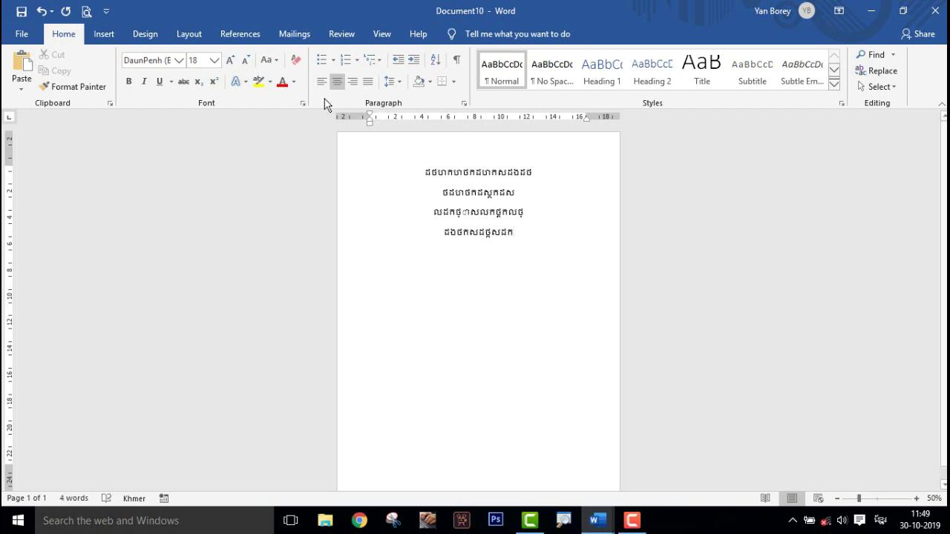
click(155, 34)
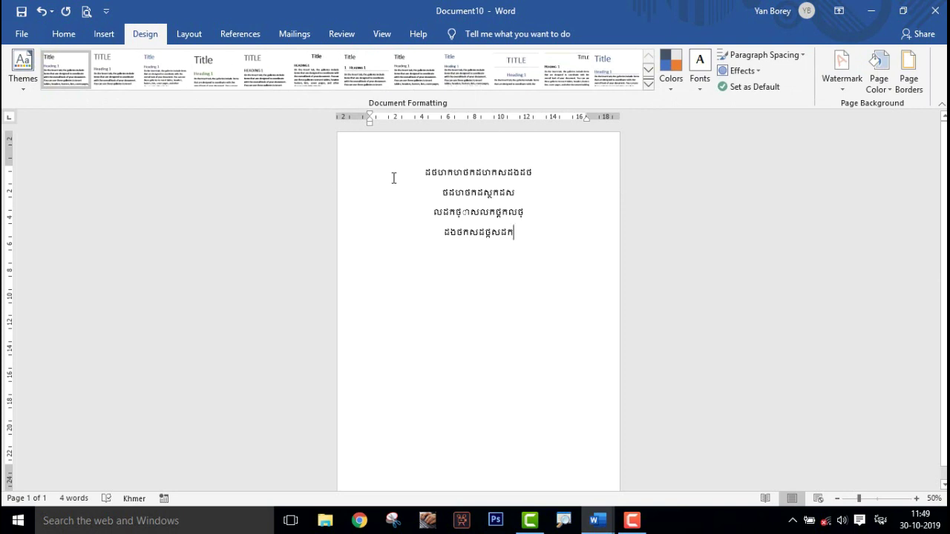
click(881, 80)
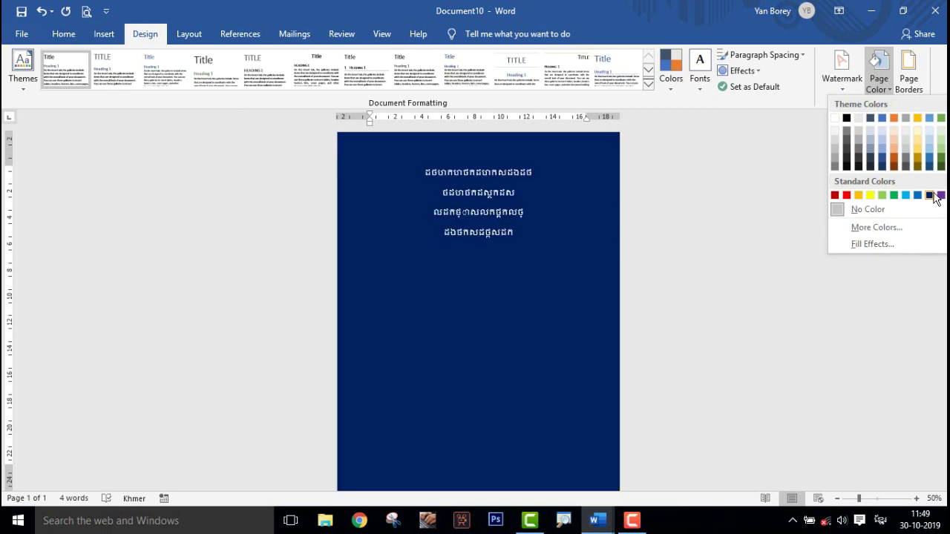
click(929, 195)
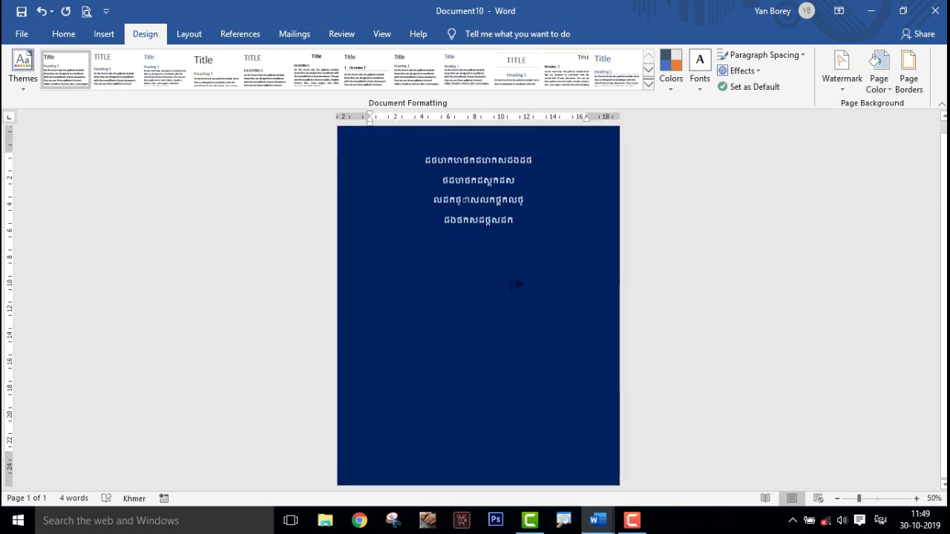
Step: Add a fifth and sixth centred Khmer line below the existing text
key(Return)
text(ហាដគាសថាសកដ្ឋា)
key(Return)
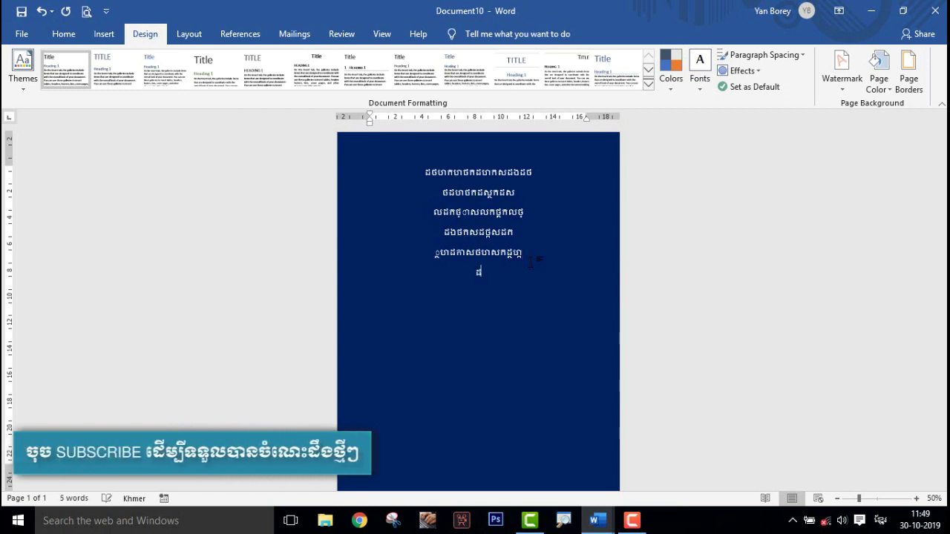
text(ដកថស្ញាលក្ខថក)
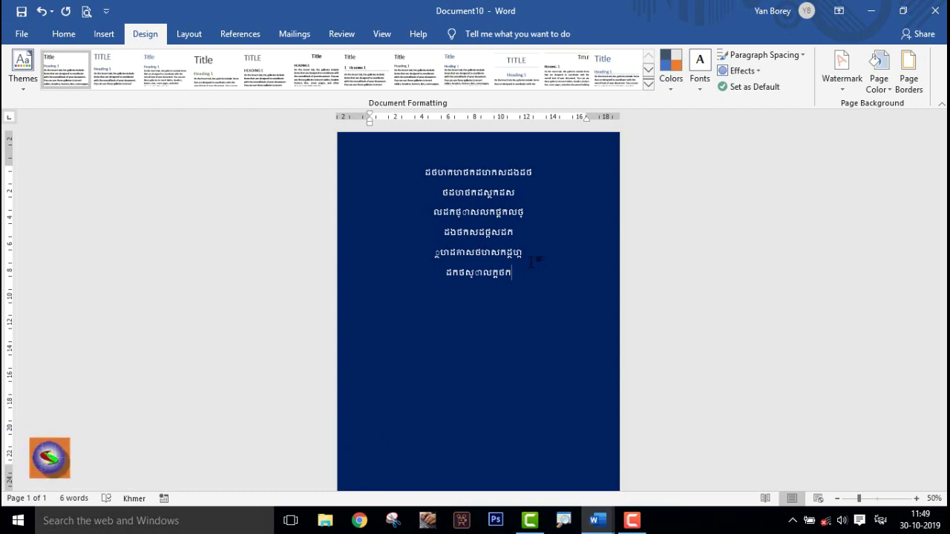
scroll(541, 294, down, 1)
scroll(535, 353, up, 1)
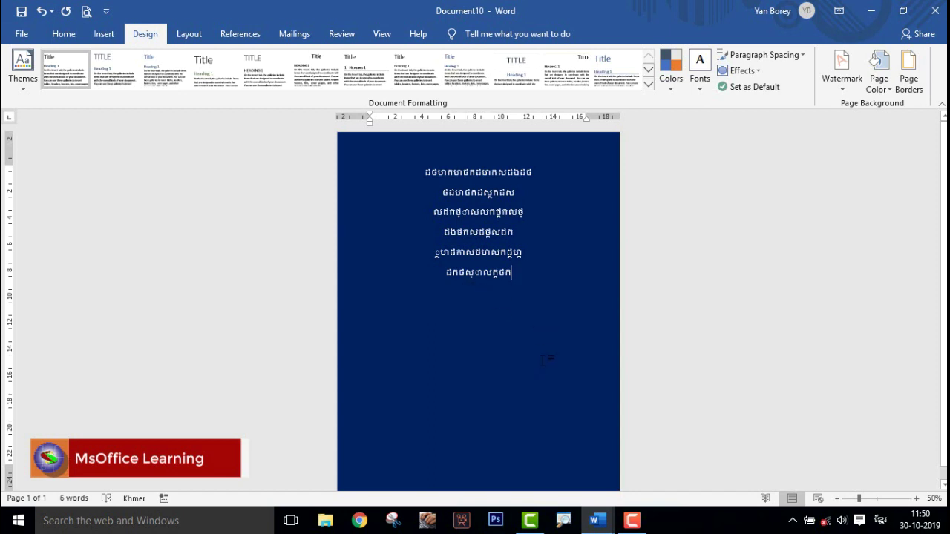
Step: Insert a Next Page section break and type three Khmer lines on page 2
click(194, 33)
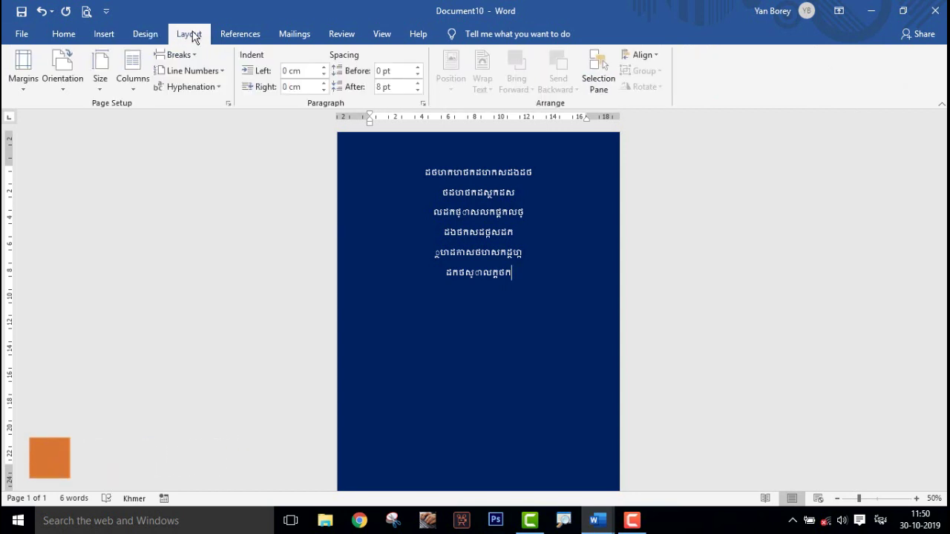
click(178, 55)
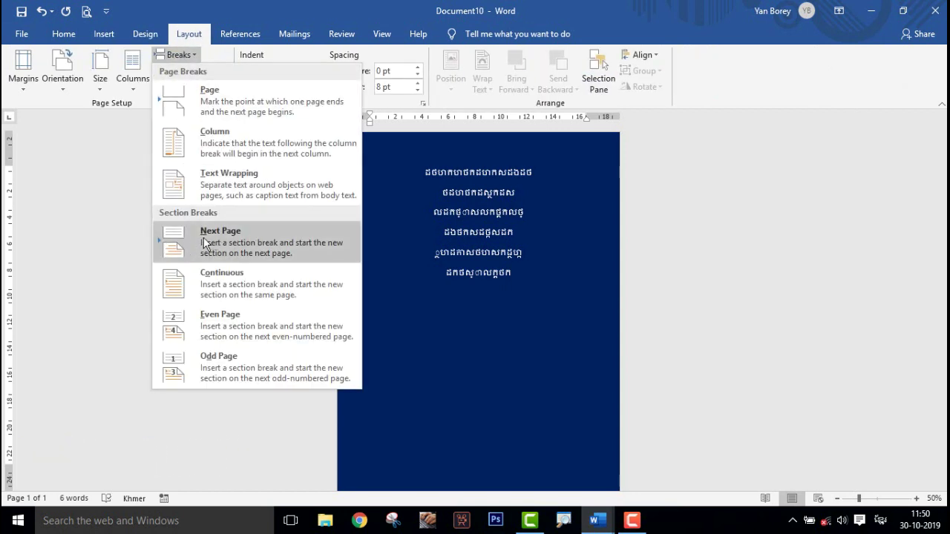
click(218, 242)
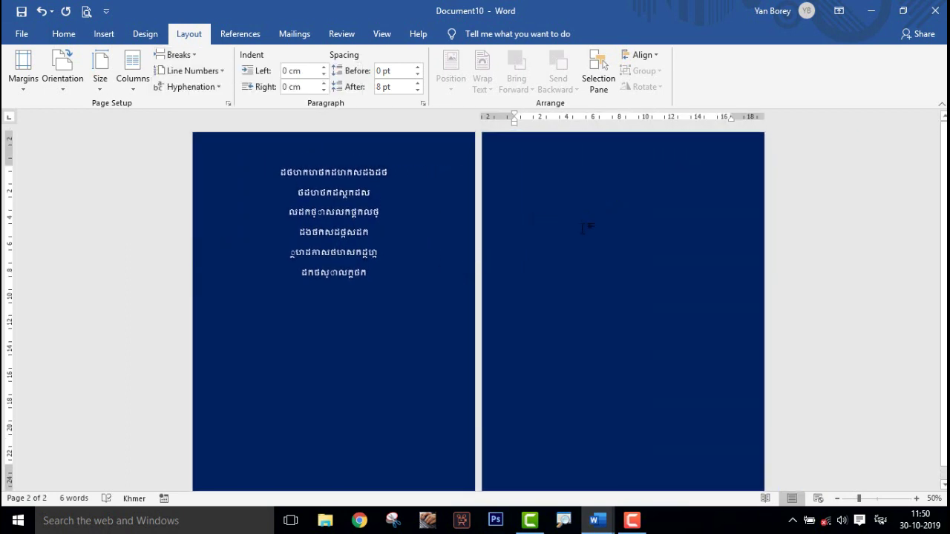
text(តះតេតតេយេតយេត)
text(យេ យសរយេជដ)
key(Return)
text(ឯដឰដ្ឋត)
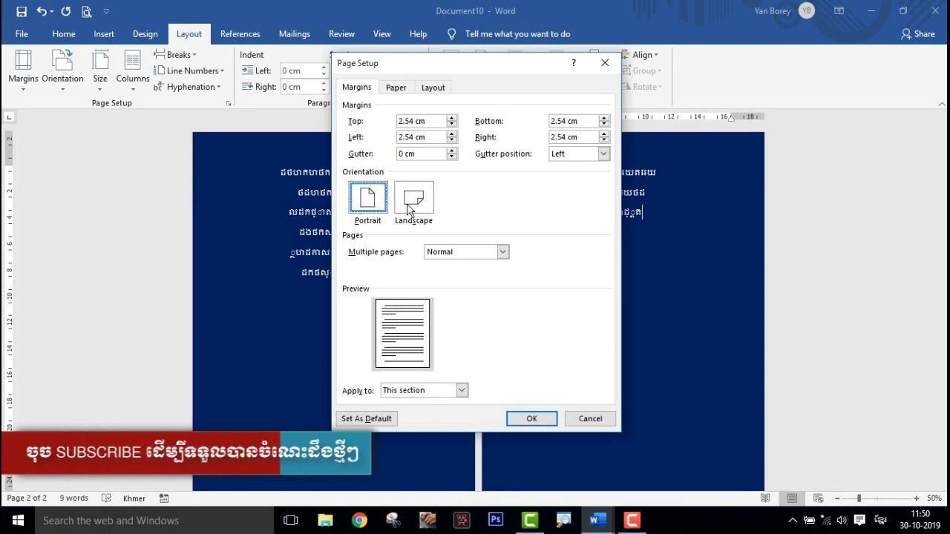
Step: Set Landscape orientation with Apply to: This section for the second page only
click(410, 209)
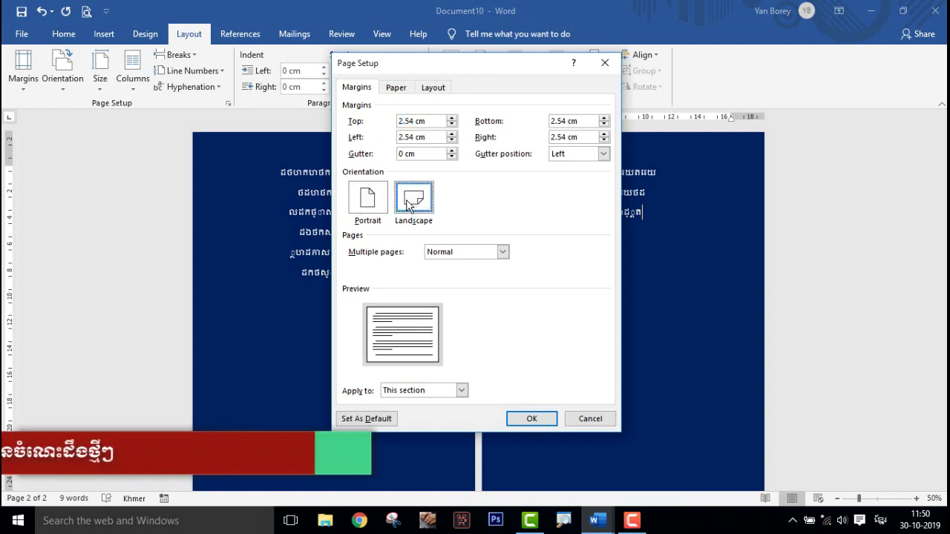
click(461, 390)
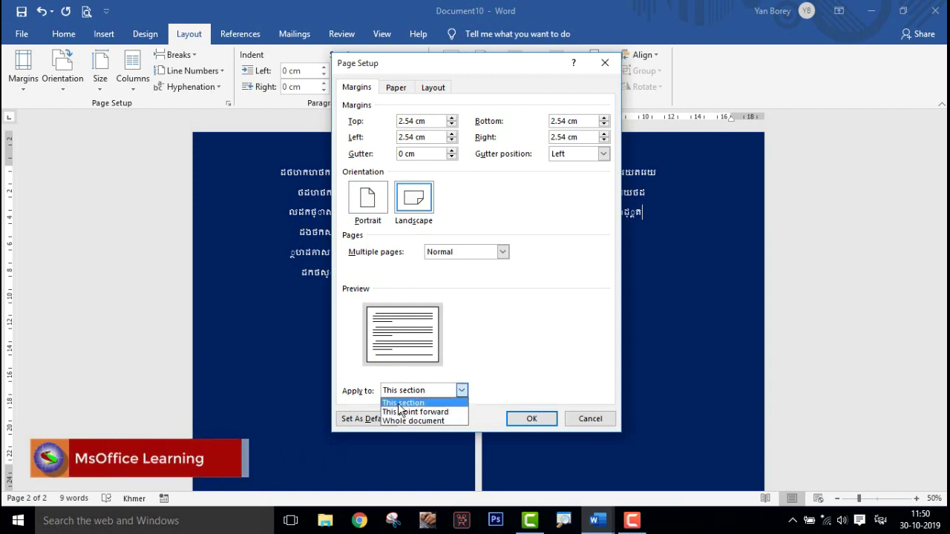
click(407, 402)
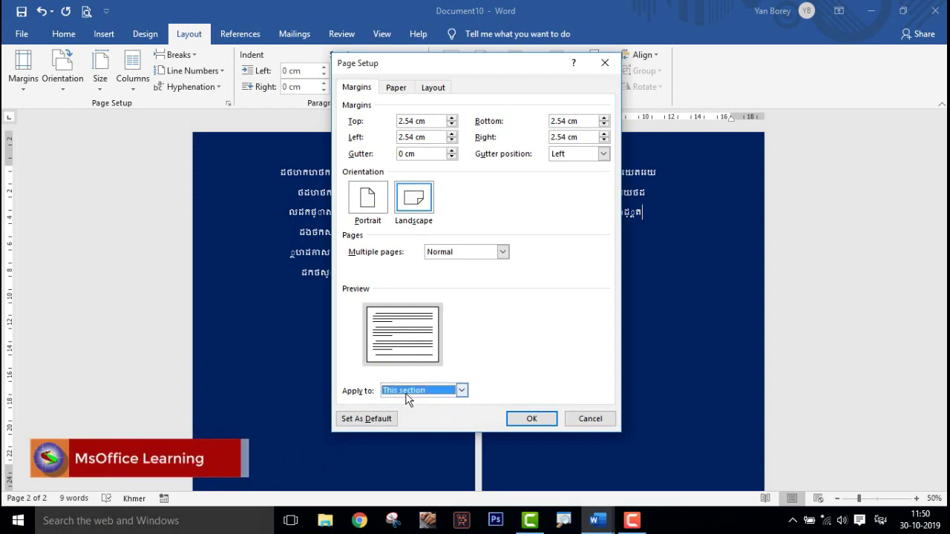
click(532, 419)
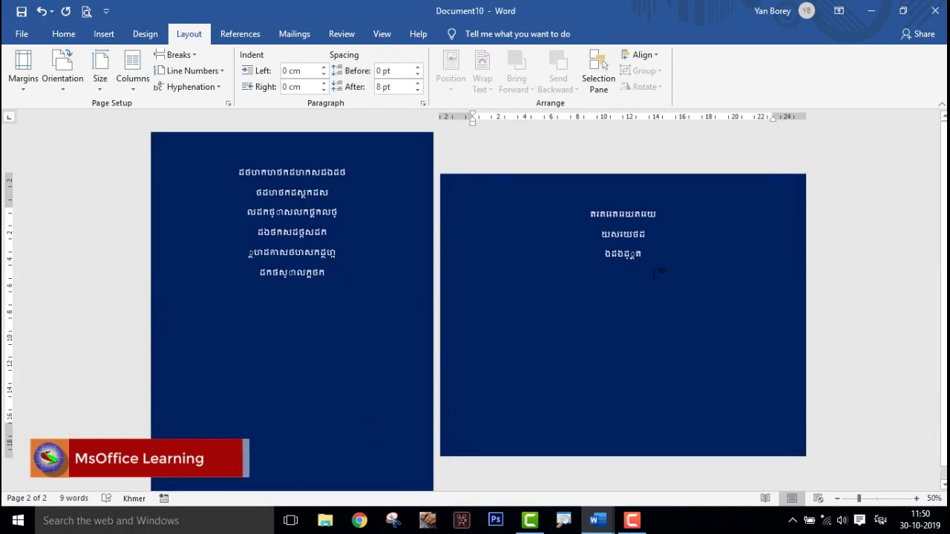
Step: Add three more Khmer lines to the landscape second page
key(Return)
text(លដកថលកសដដរេកថករដែថ)
text(ាសលកដជ្ជលថ)
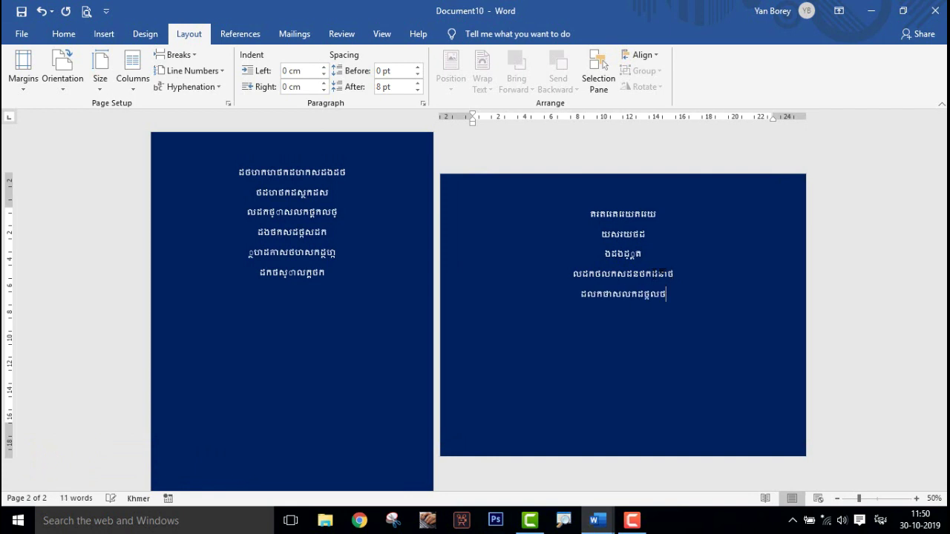
text(ាកដ្ឋសក)
text(ដថុ៌ាលកដ្ឋក)
text(ដលថក្ខ៌ាលកដថុ)
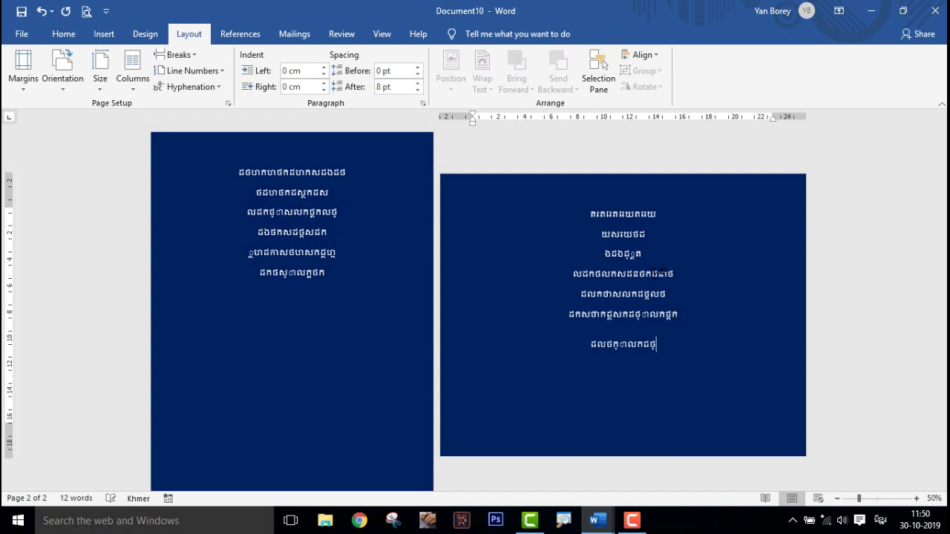
text(្ខ៌ាសលកដ្ឋកដថ)
text(កលថុ៌ាលដកថុ៌ាលកដ្ឋ)
key(Return)
text(ដកលថុ៌ាលកដ្ឋល)
key(Return)
key(Return)
text(ដកលថុ៌ាសលកថុ)
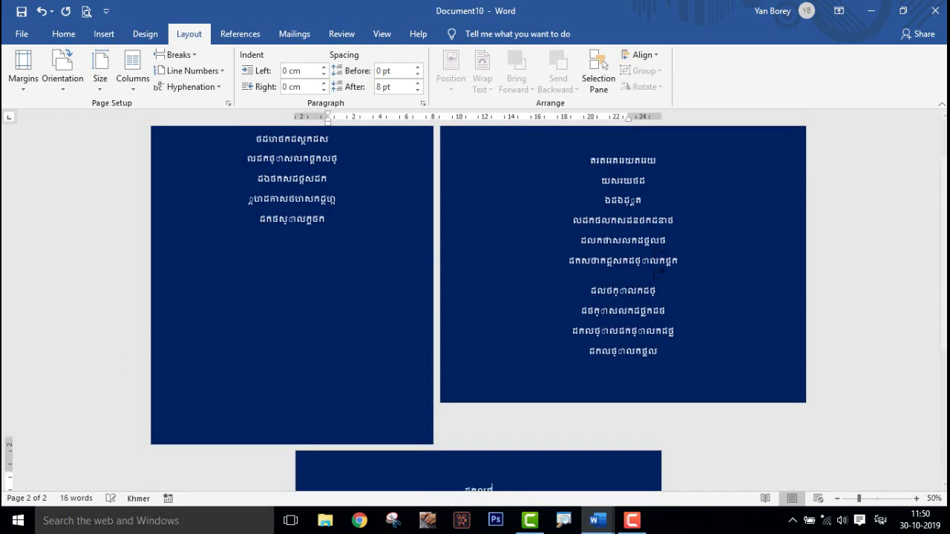
scroll(513, 371, down, 5)
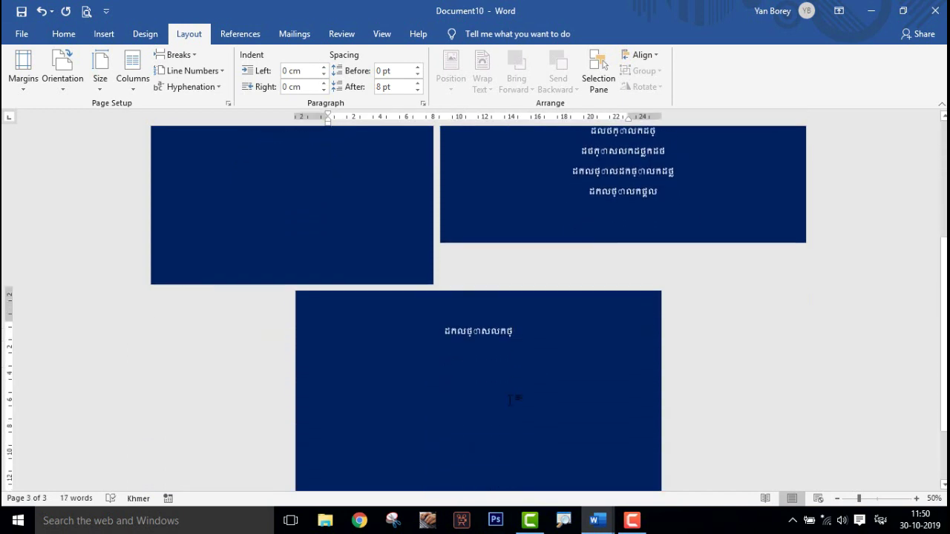
Step: Type four centred Khmer lines on page 3, one per line
text(លចកាដលសកថុ)
key(Return)
text(ដកថ្នាសក)
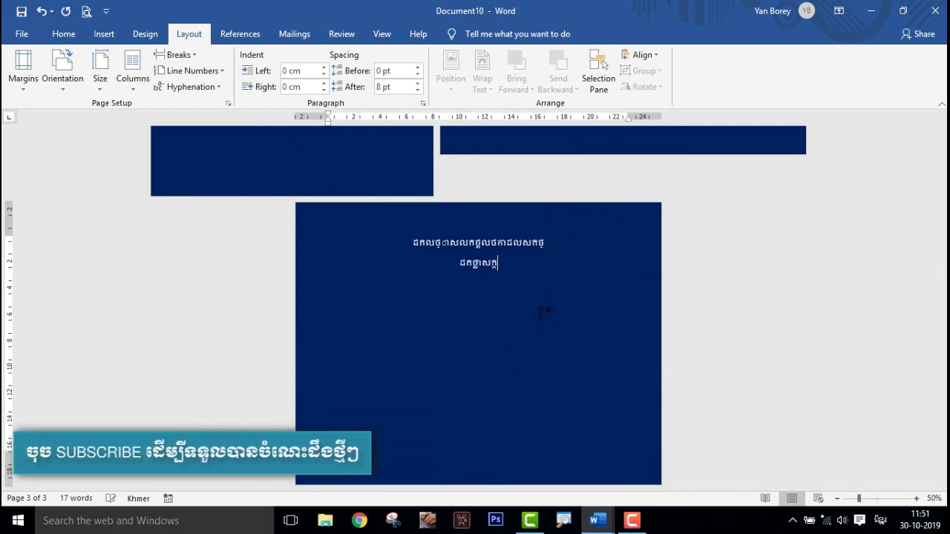
text(្លលក្ខថា)
key(Return)
text(ដលថកាើសលថកដ)
key(Return)
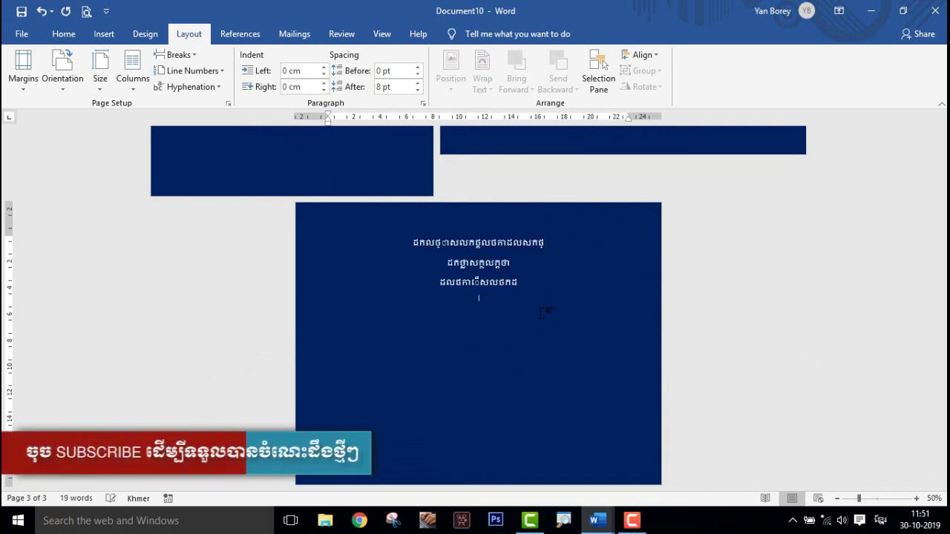
text(ដថកាកល)
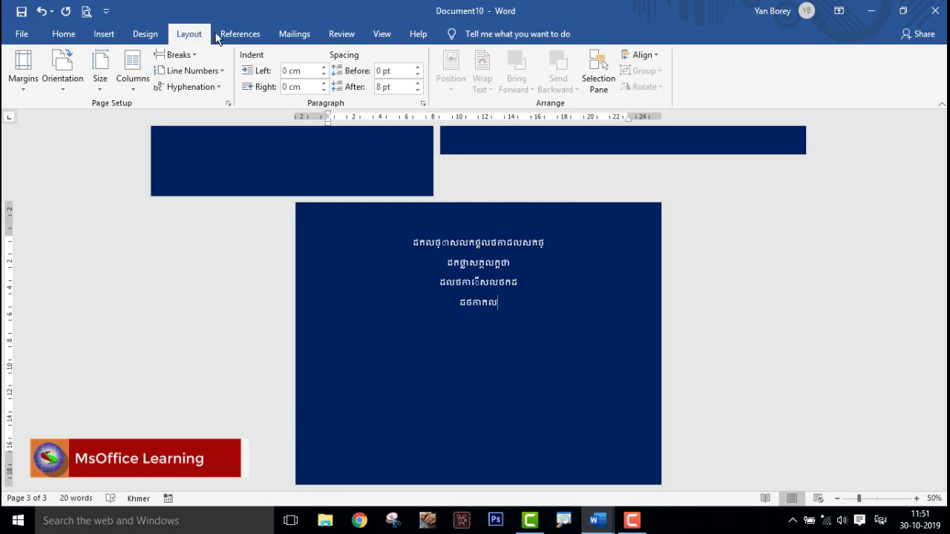
click(178, 55)
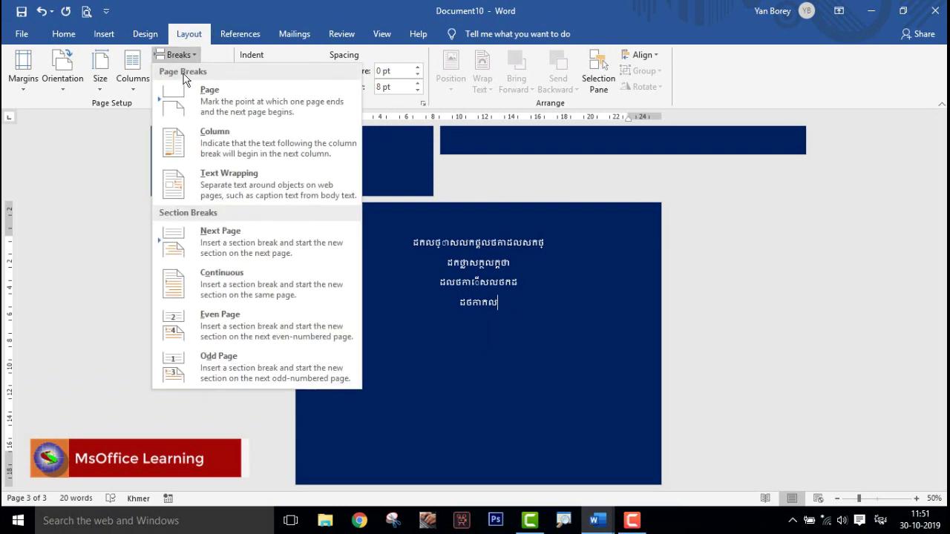
Step: Insert a Next Page section break and make that new section Portrait, This section only
click(214, 239)
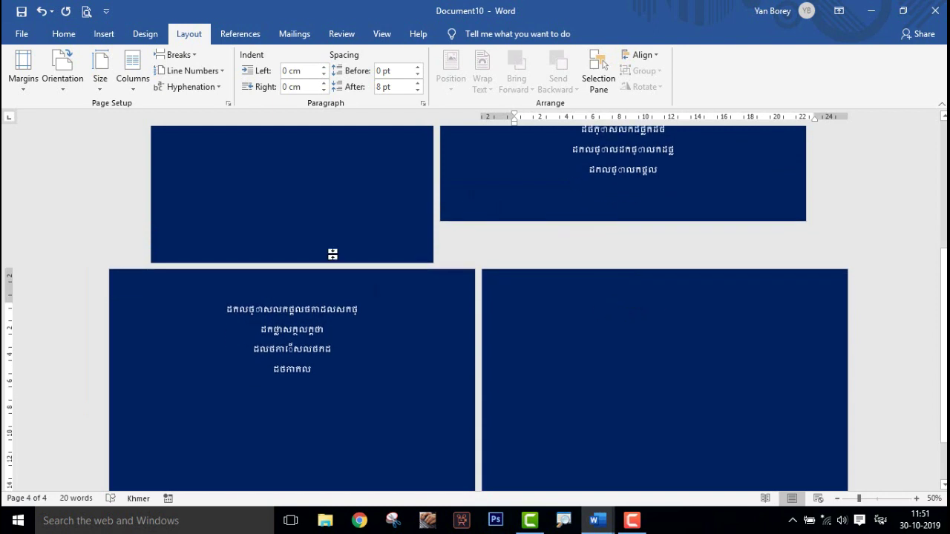
click(228, 104)
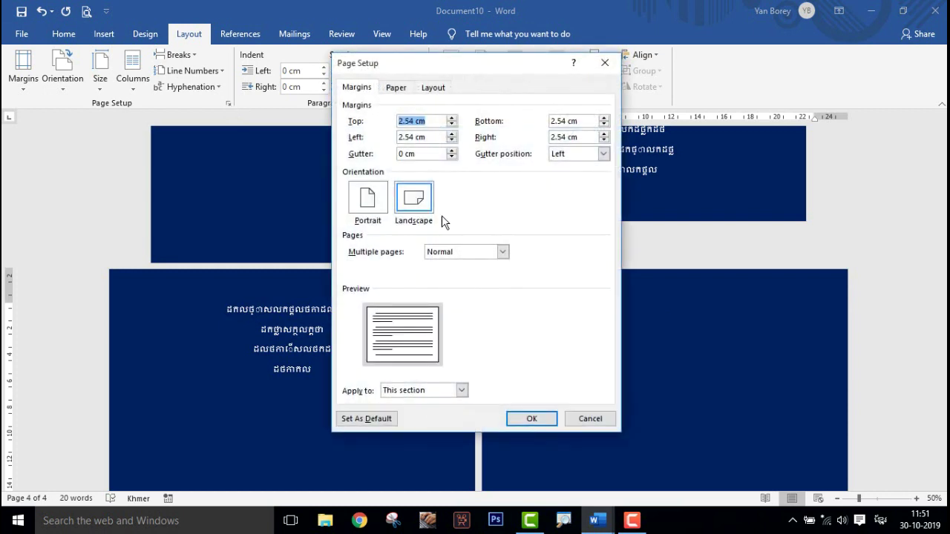
click(371, 202)
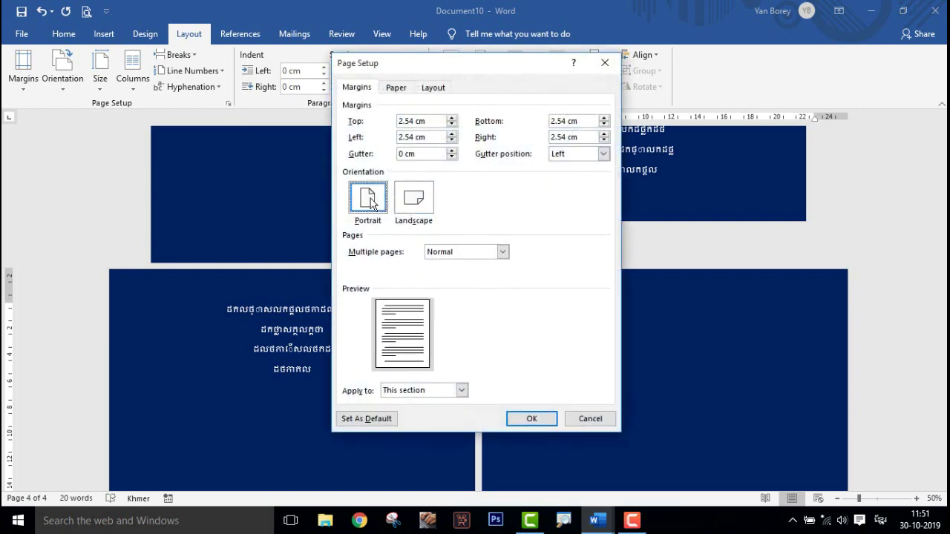
click(400, 396)
click(418, 403)
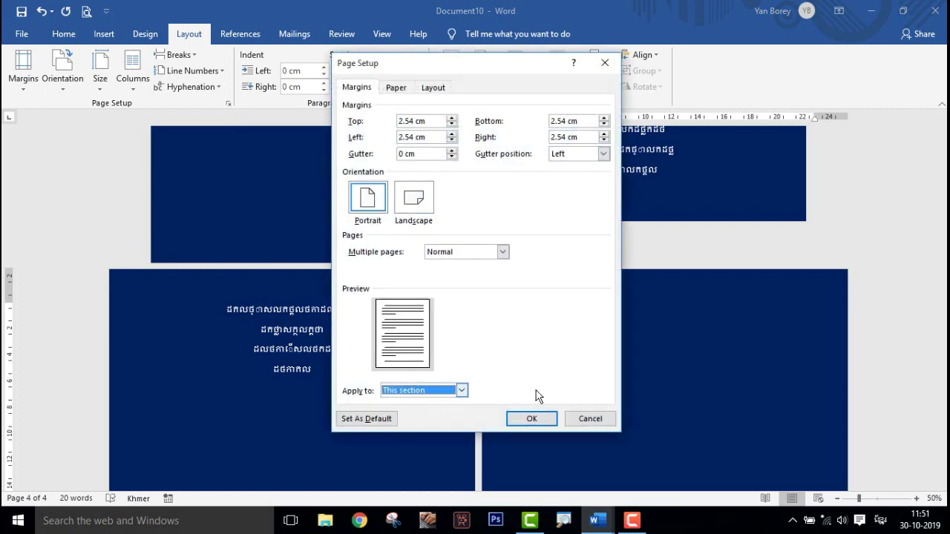
click(532, 418)
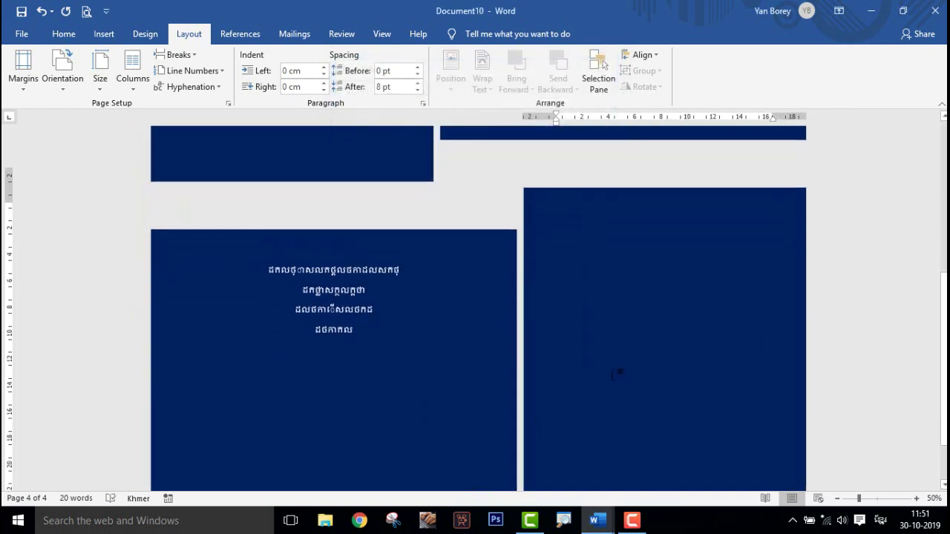
Step: Zoom out to see all four pages, then type 'ឈ្មោះ' on page 4
scroll(616, 373, down, 1)
scroll(616, 373, up, 1)
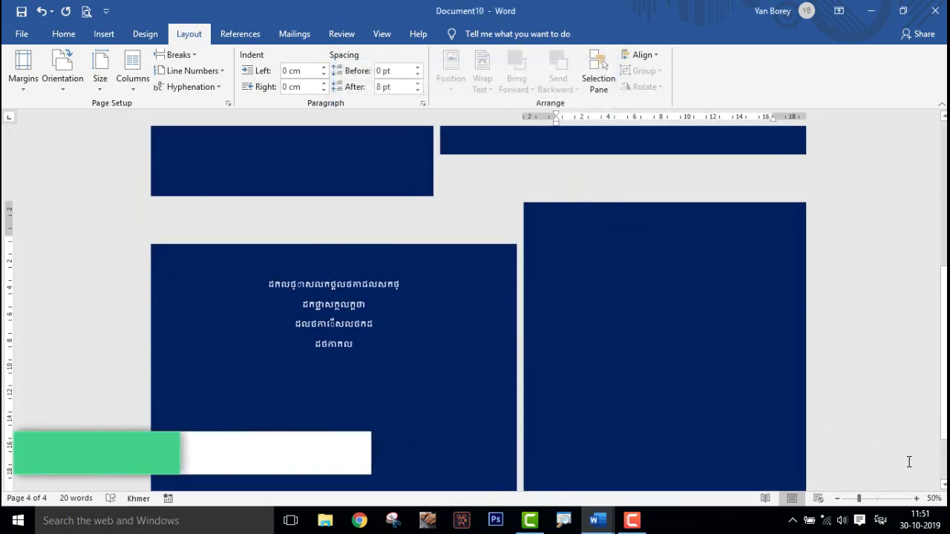
click(916, 499)
click(916, 498)
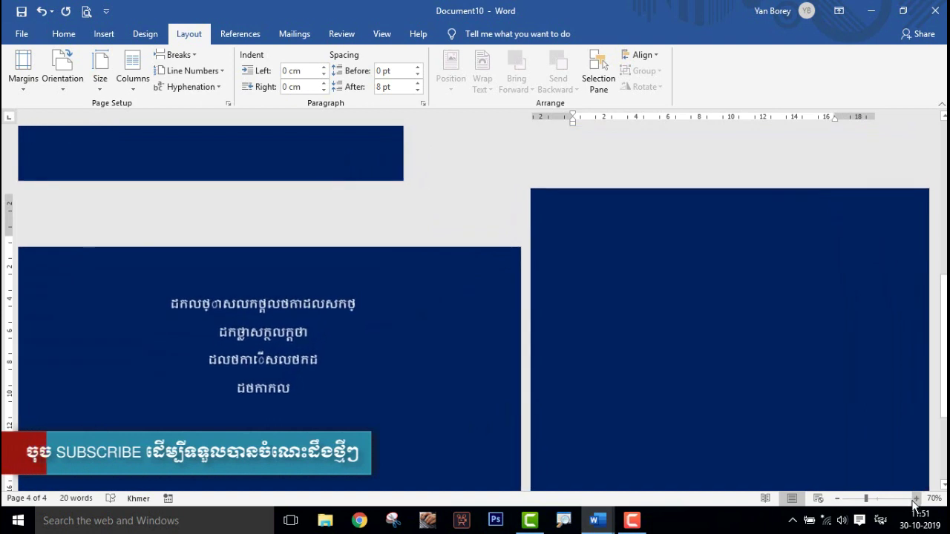
click(837, 499)
click(837, 498)
click(837, 499)
click(837, 499)
click(837, 499)
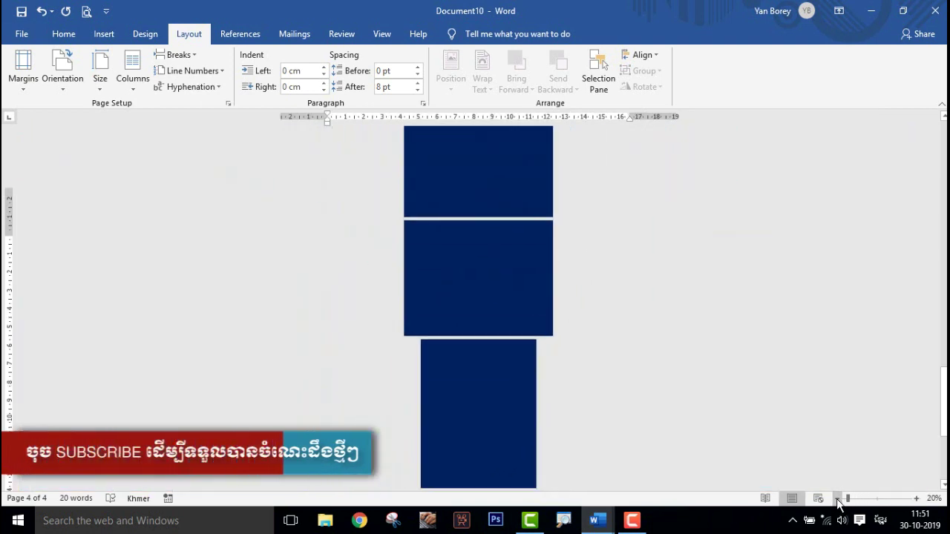
click(837, 499)
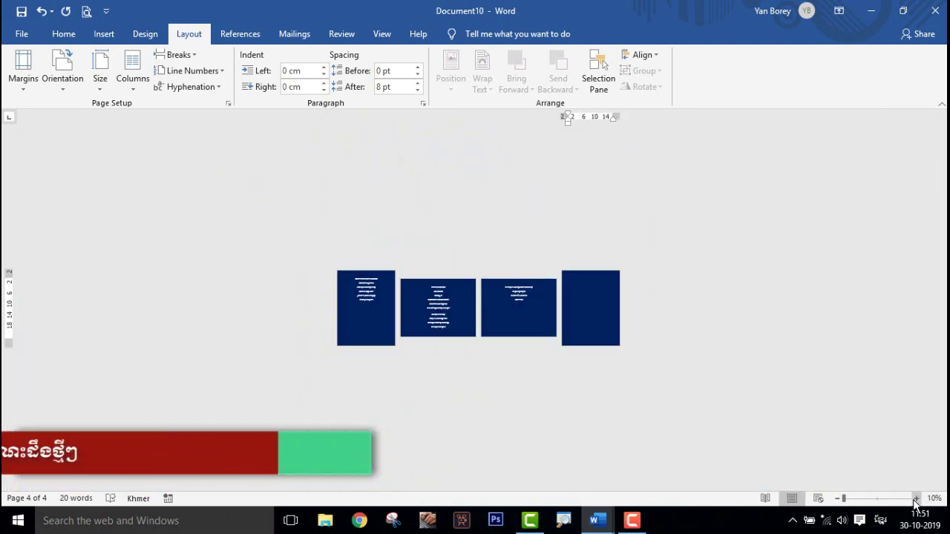
click(916, 499)
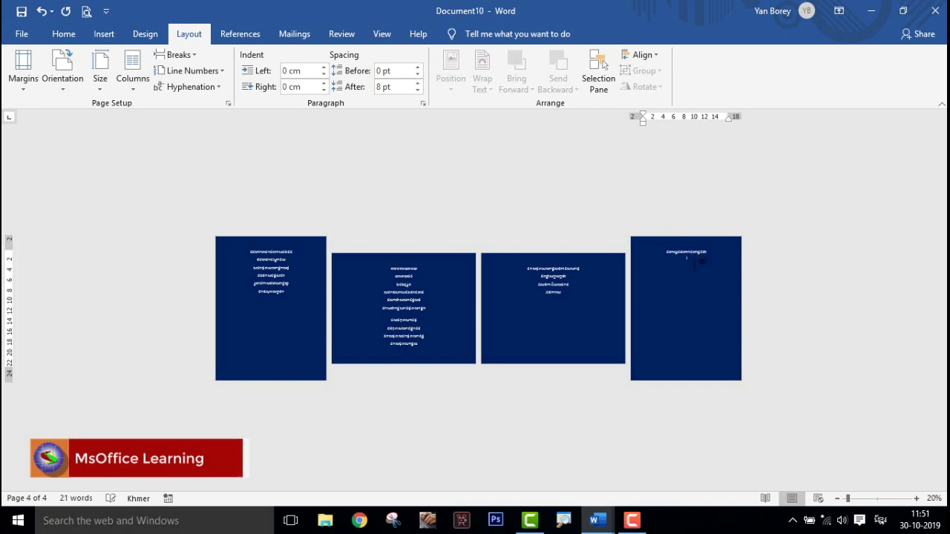
text(ឈ្មោះ)
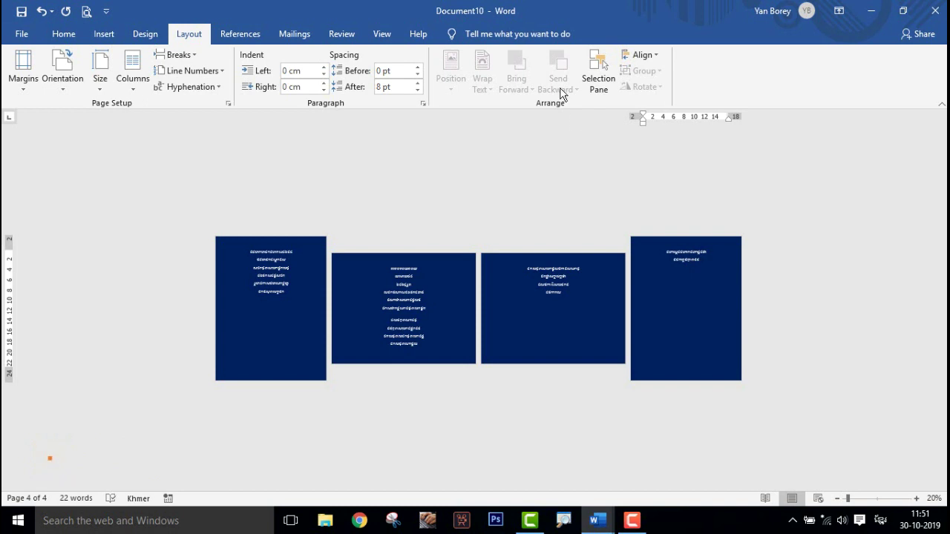
Step: Insert a Next Page section break to start page 5 and choose Landscape orientation for it
click(182, 55)
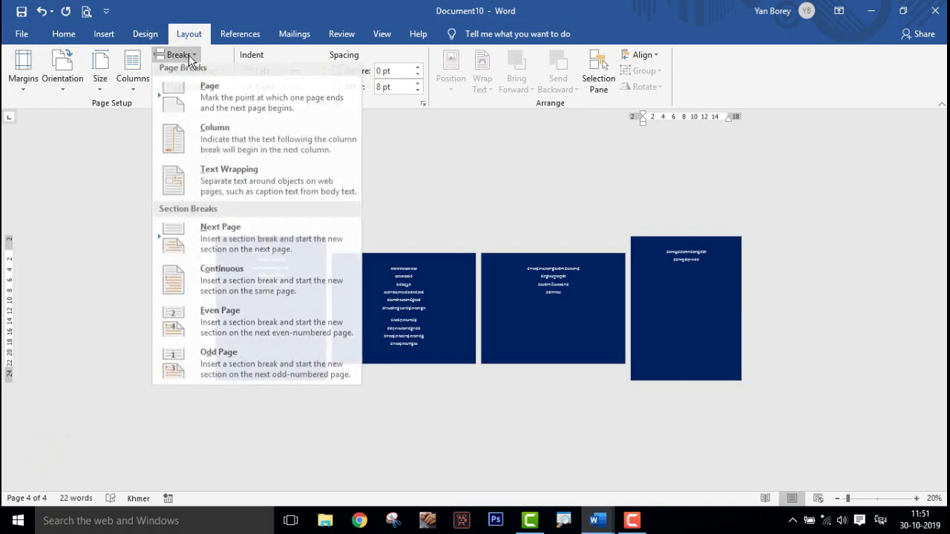
click(218, 240)
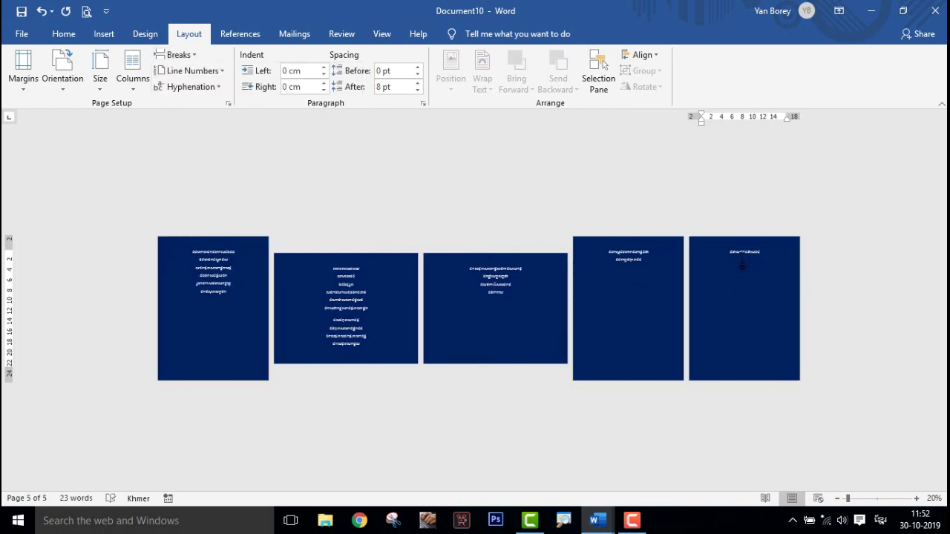
click(229, 105)
click(416, 204)
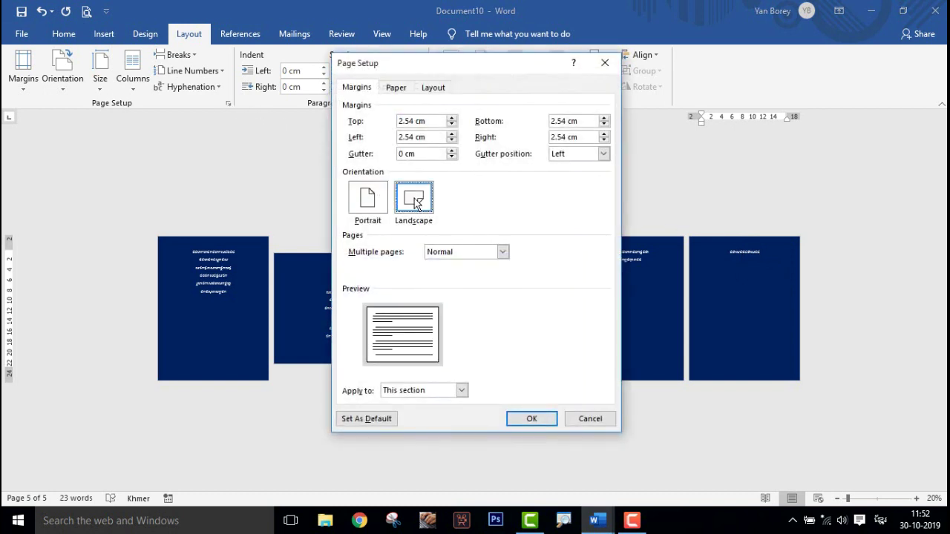
Step: Apply landscape to page 5 and type the Khmer lines 'និងការរៀនពាក្យថ្មី' and 'ជំនាញ'
click(518, 420)
text(និង)
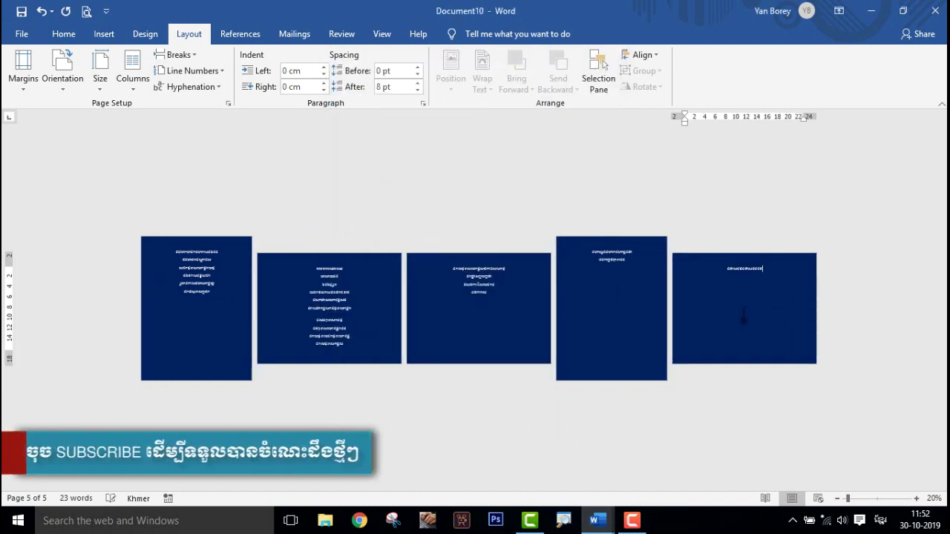
text(ការរៀនពាក្យថ្មី)
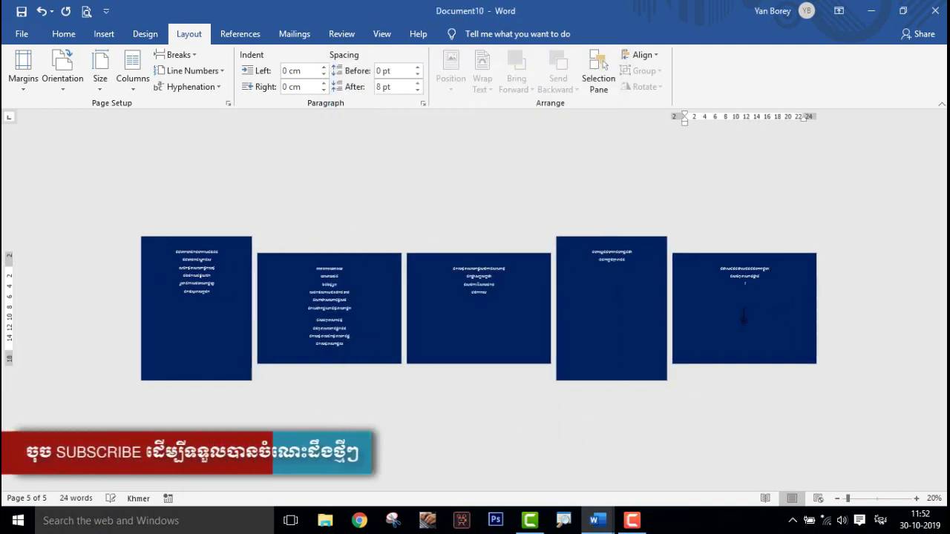
key(Return)
text(ជំនាញ)
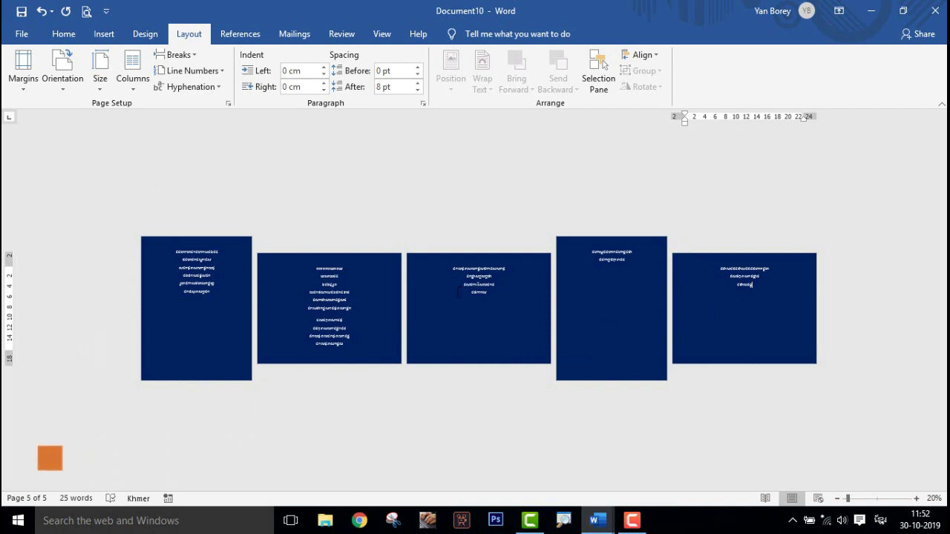
ctrl+scroll(458, 292, up, 3)
ctrl+scroll(458, 292, down, 2)
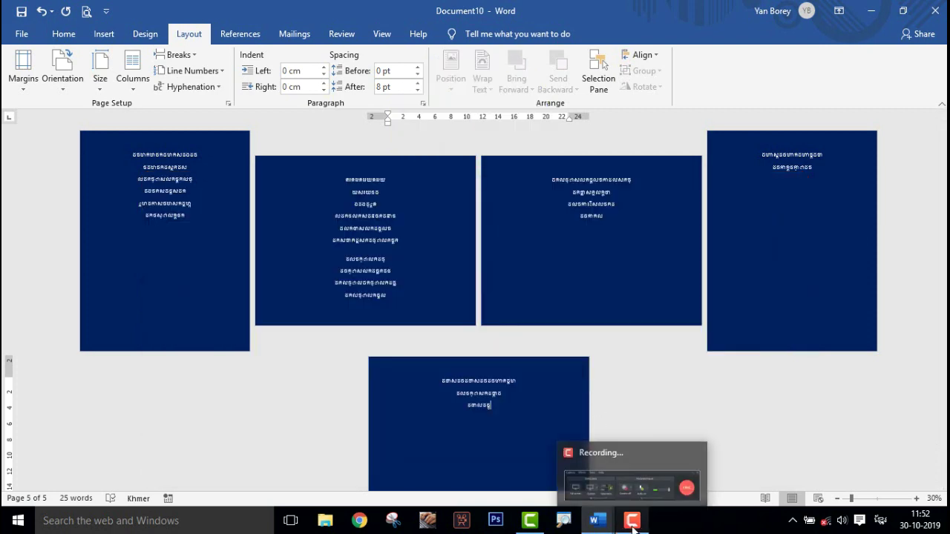
click(634, 518)
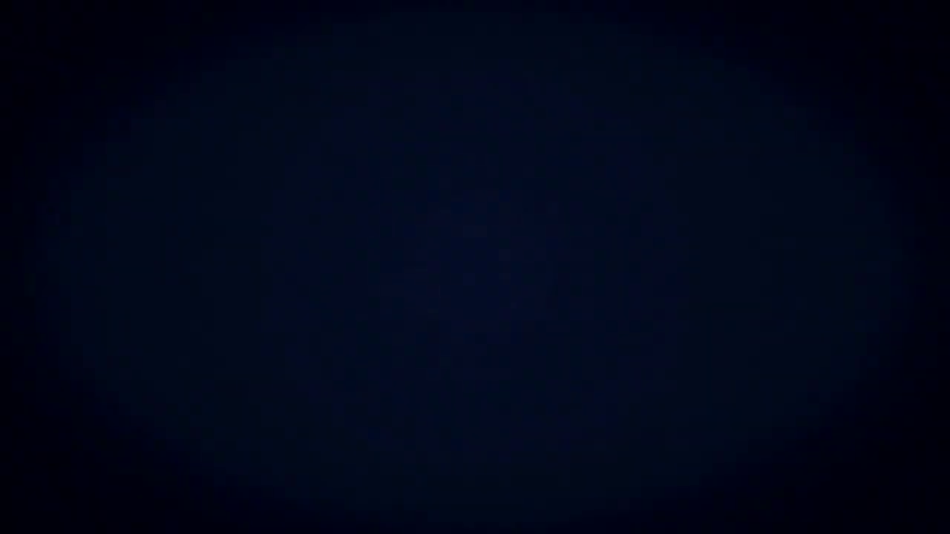